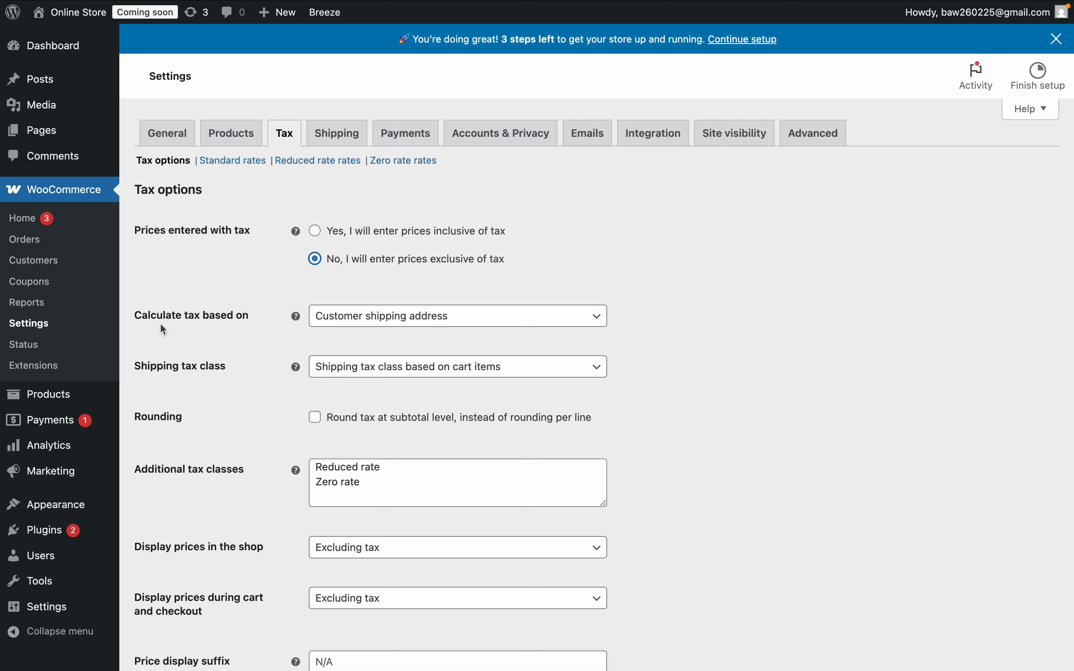
- Review the tax options settings, including the tax calculation basis, shipping tax class and price display choices
{"action": "left_click", "coordinate": [416, 315]}
{"action": "left_click", "coordinate": [645, 332]}
{"action": "left_click", "coordinate": [517, 374]}
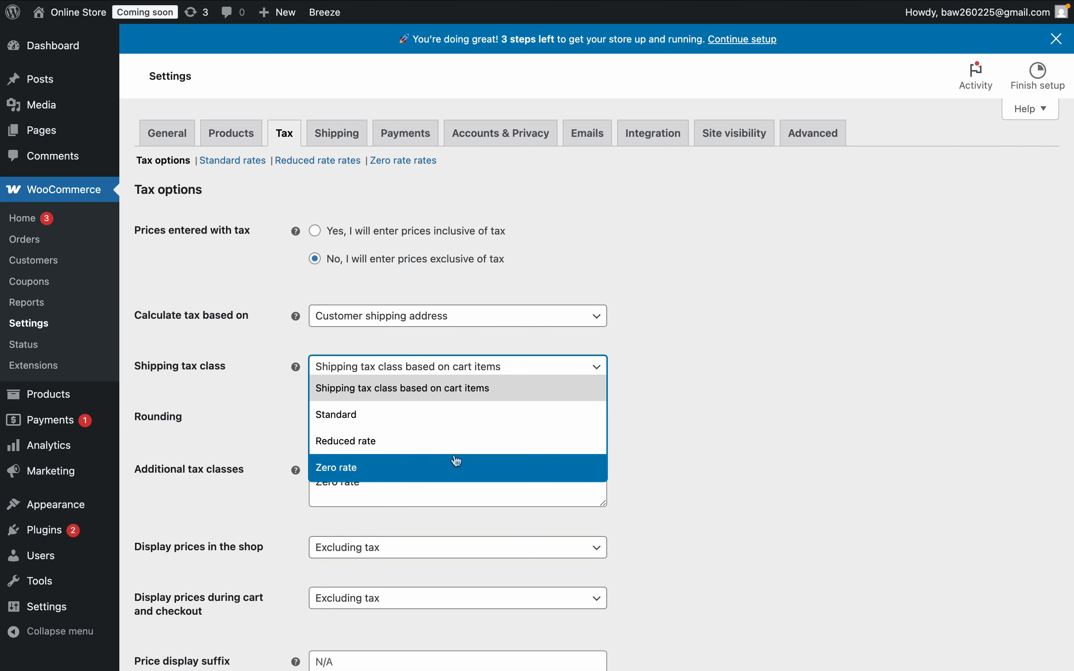
{"action": "scroll", "coordinate": [465, 476], "scroll_direction": "down", "scroll_amount": 2}
{"action": "left_click", "coordinate": [407, 445]}
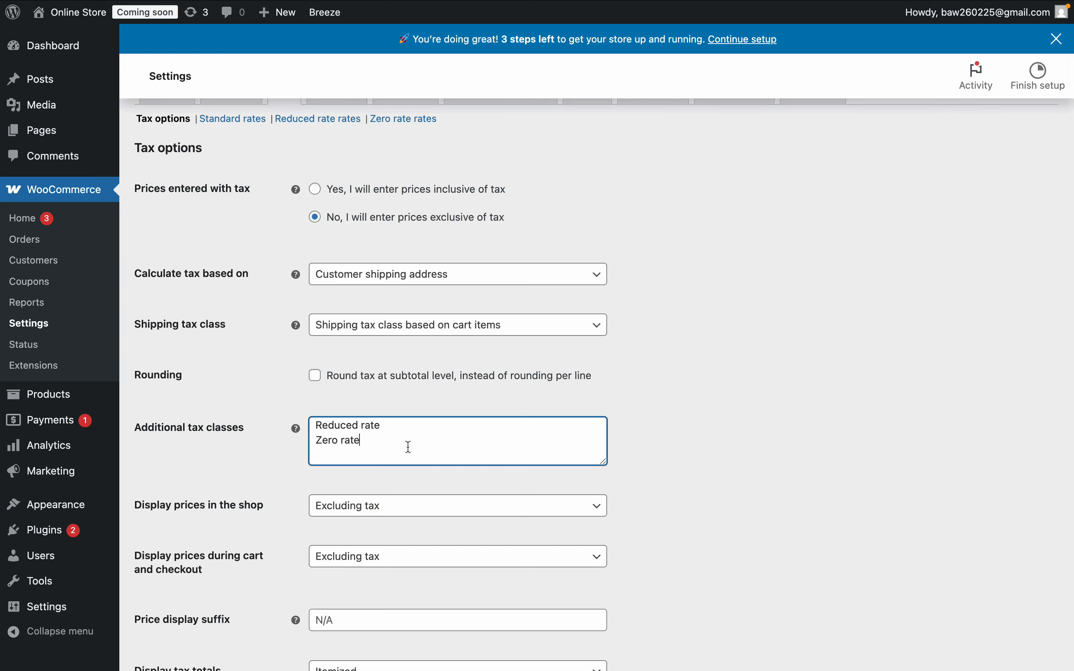
{"action": "scroll", "coordinate": [407, 445], "scroll_direction": "up", "scroll_amount": 2}
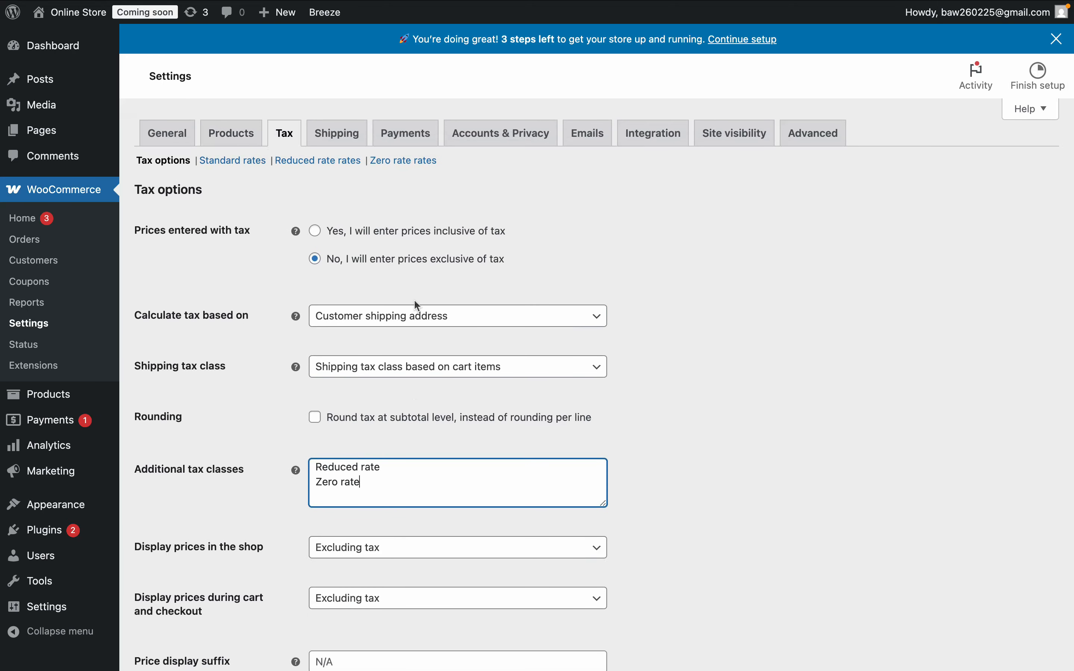
{"action": "scroll", "coordinate": [417, 305], "scroll_direction": "down", "scroll_amount": 8}
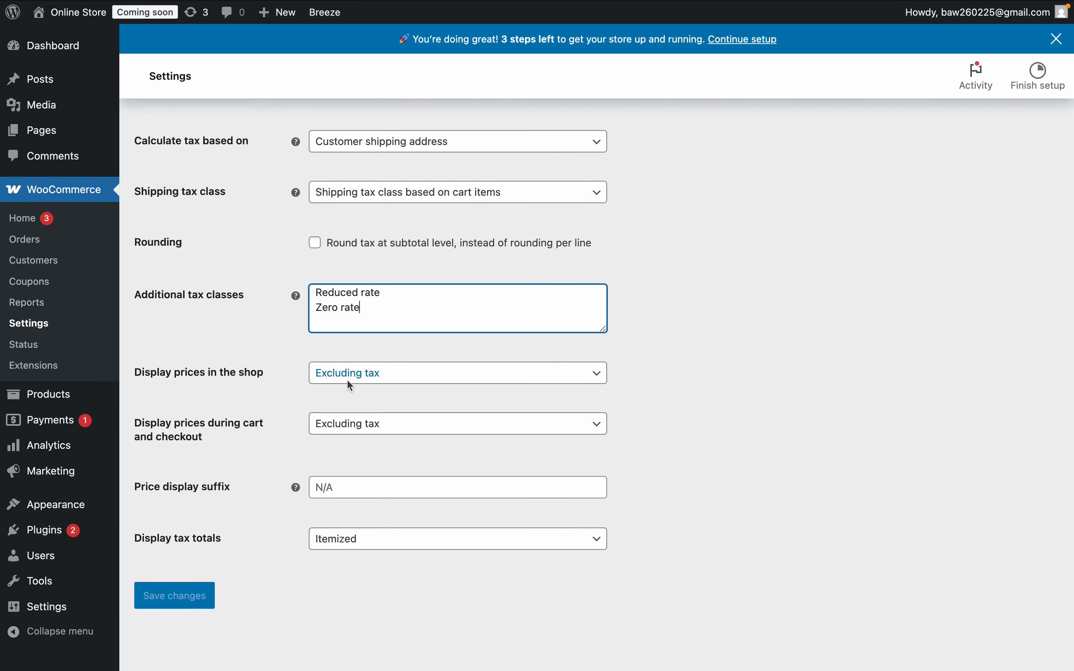
{"action": "left_click", "coordinate": [367, 378]}
{"action": "left_click", "coordinate": [631, 394]}
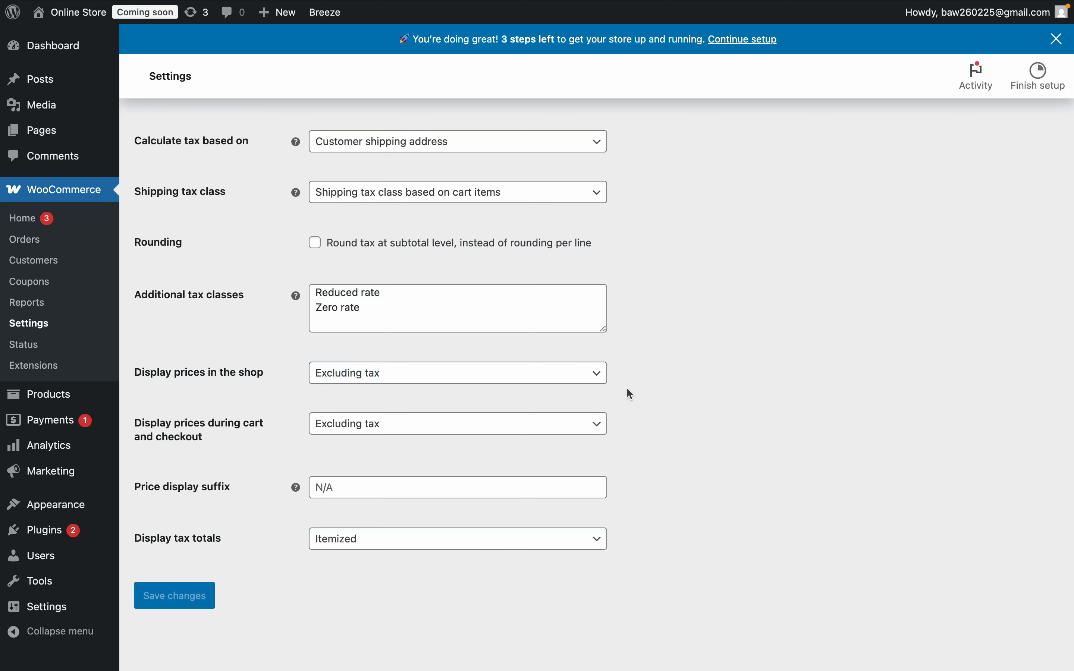
{"action": "left_click", "coordinate": [448, 433]}
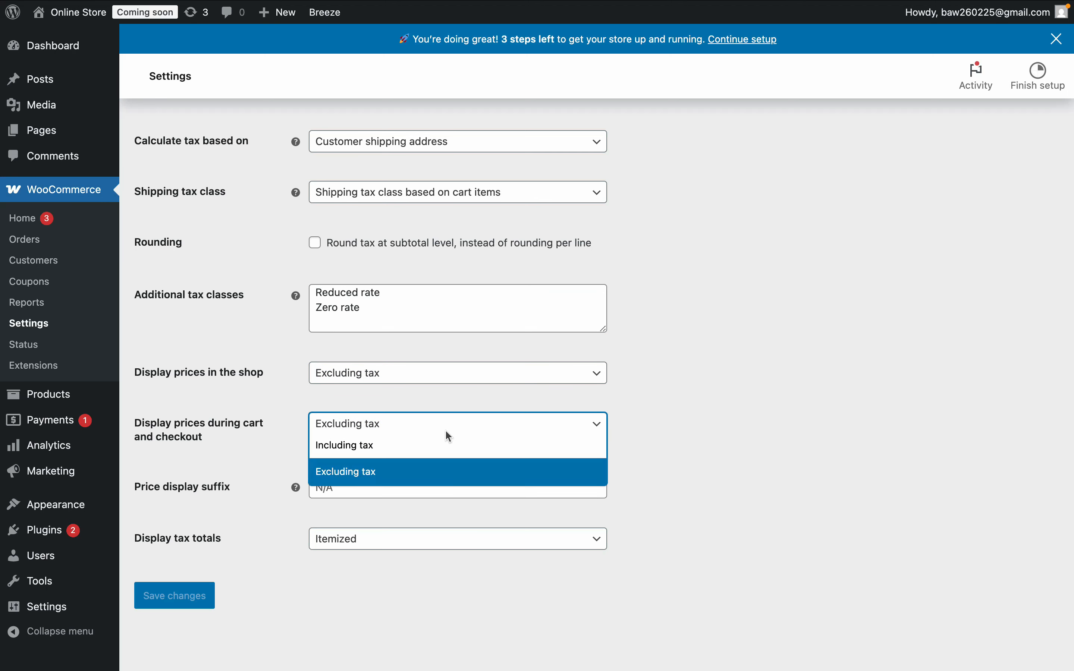
{"action": "left_click", "coordinate": [705, 446]}
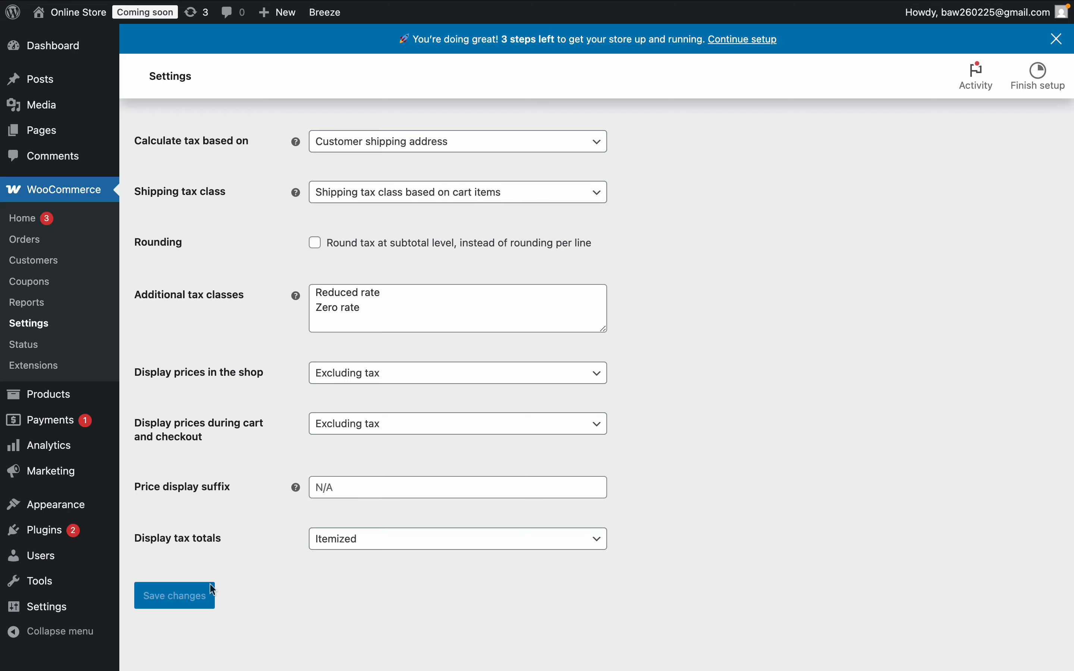
{"action": "scroll", "coordinate": [705, 396], "scroll_direction": "up", "scroll_amount": 4}
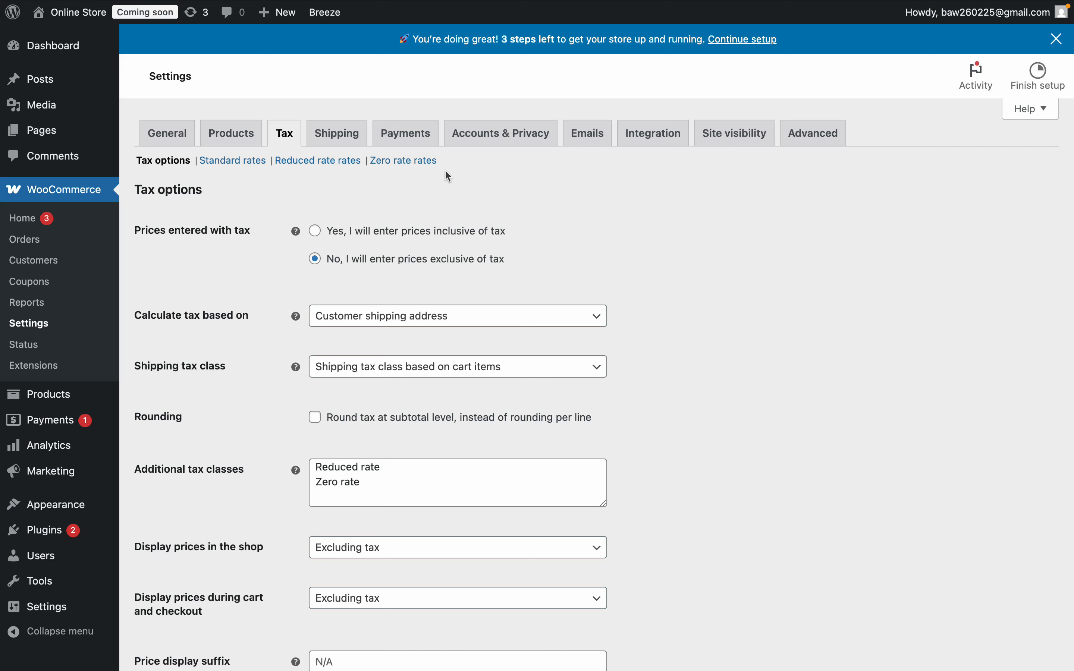
- Inspect the tax class choices available on the Backpack product's edit page
{"action": "key", "text": "ctrl+Tab"}
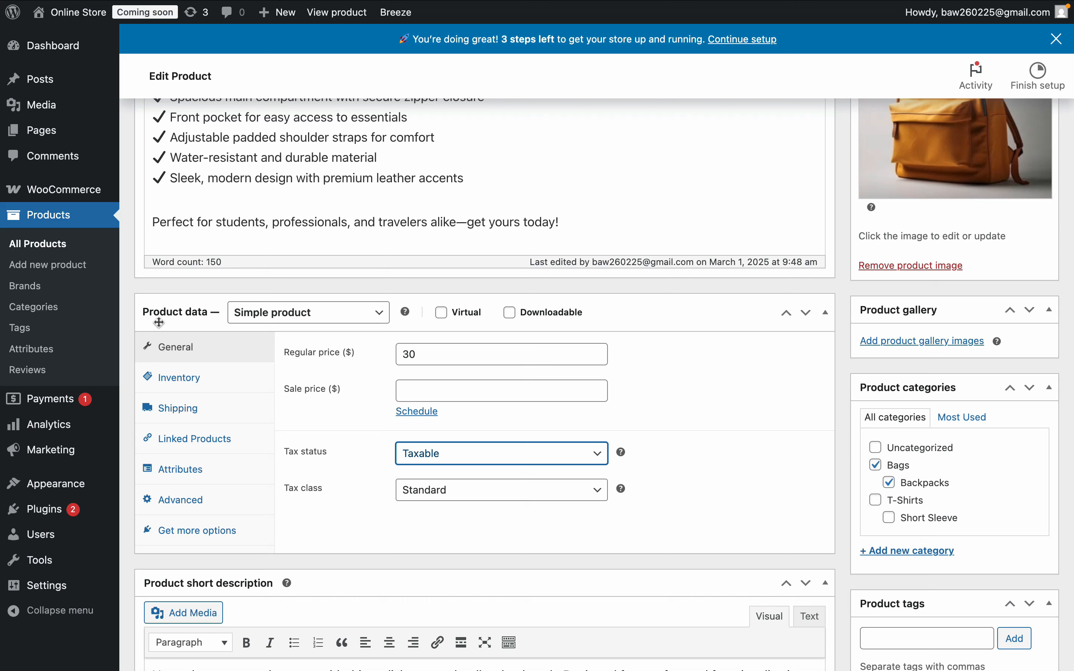
{"action": "left_click", "coordinate": [527, 493]}
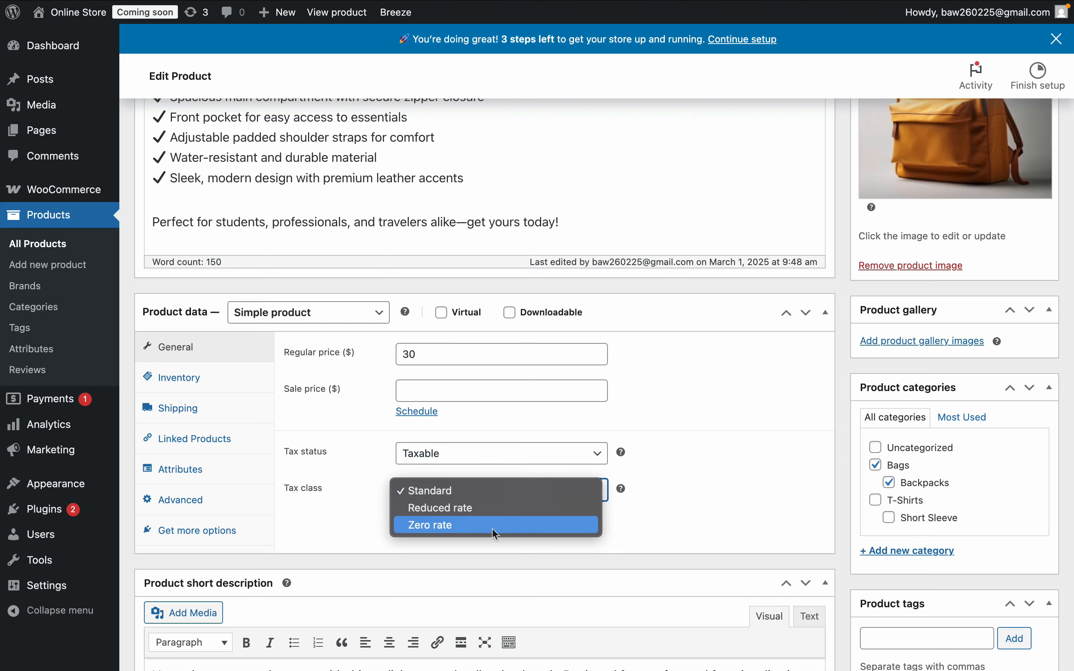
{"action": "left_click", "coordinate": [669, 516]}
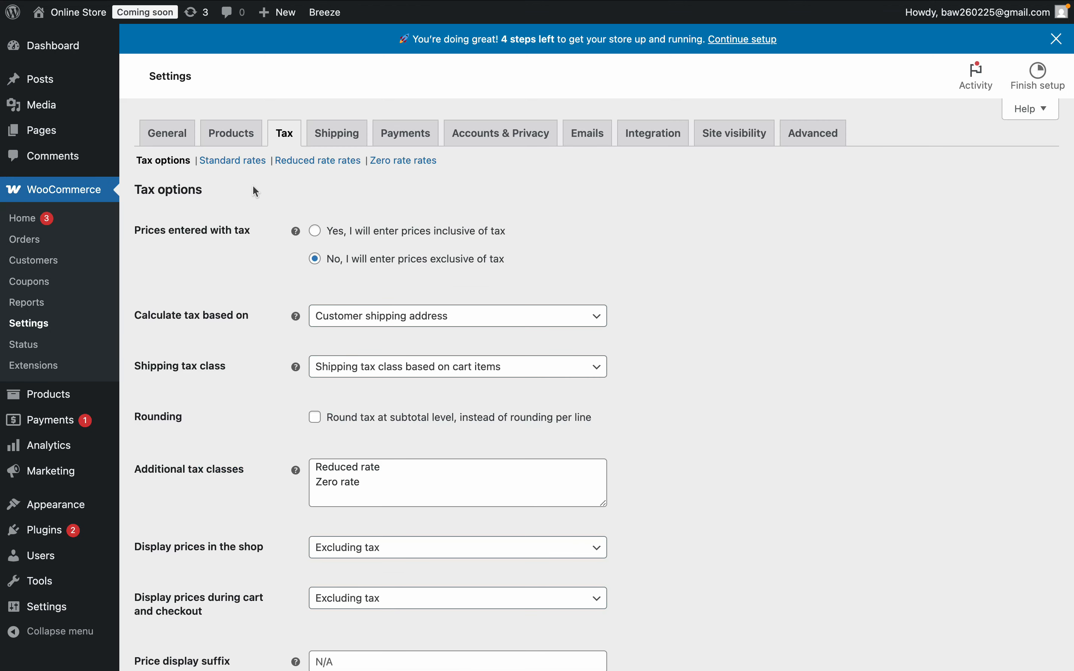
- Open the standard tax rates and insert a new rate row with country code United States (US)
{"action": "left_click", "coordinate": [240, 163]}
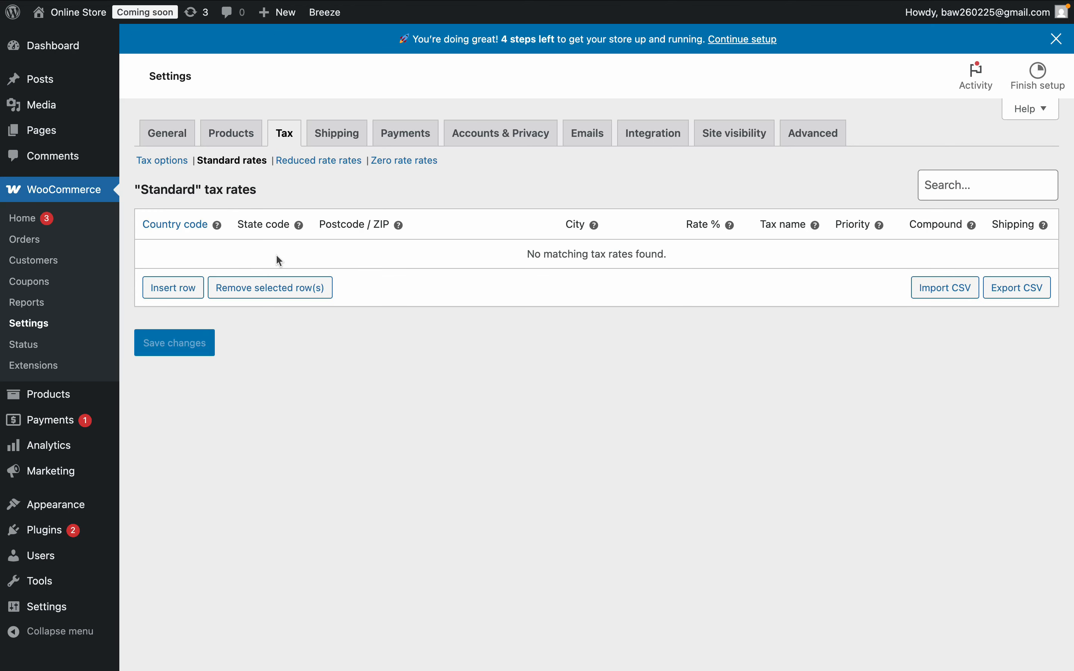
{"action": "left_click", "coordinate": [177, 290]}
{"action": "left_click", "coordinate": [178, 250]}
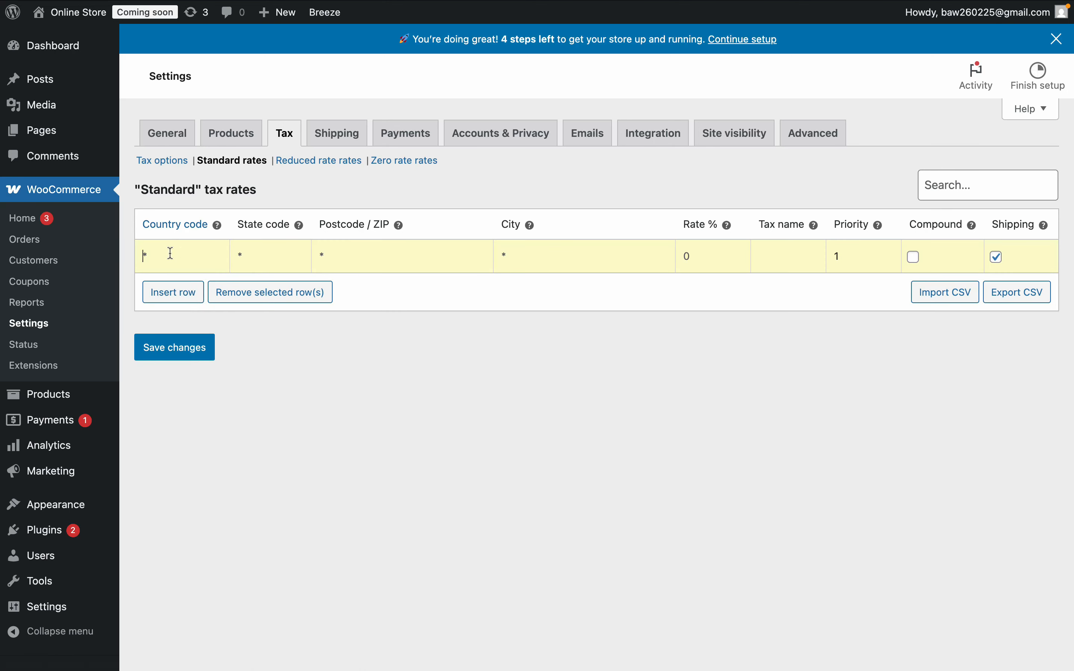
{"action": "type", "text": "US"}
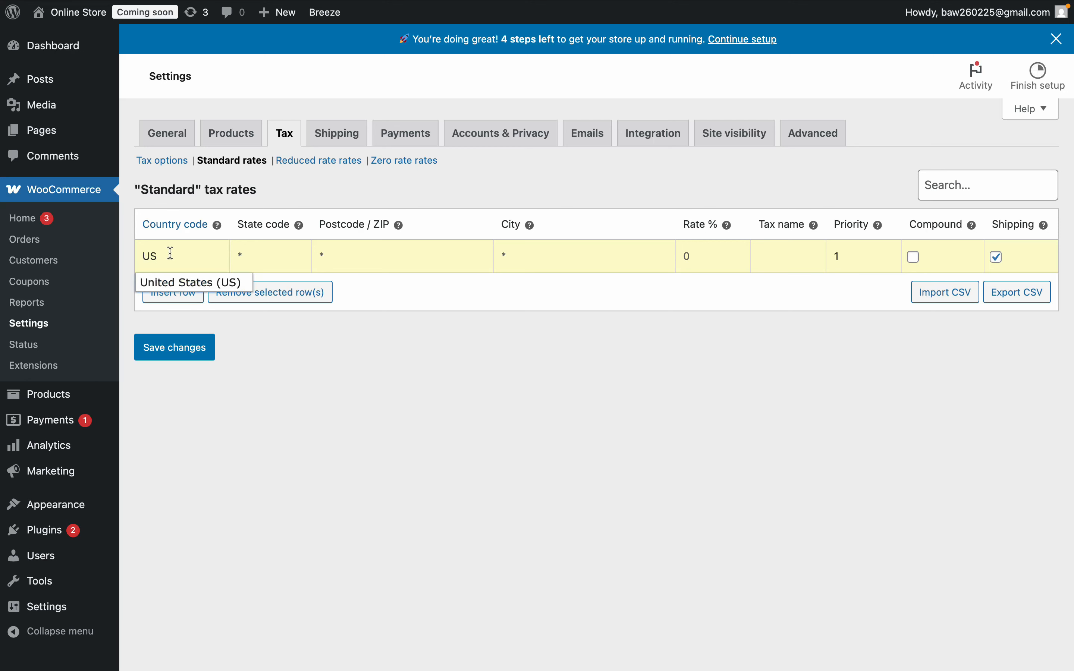
{"action": "left_click", "coordinate": [187, 283]}
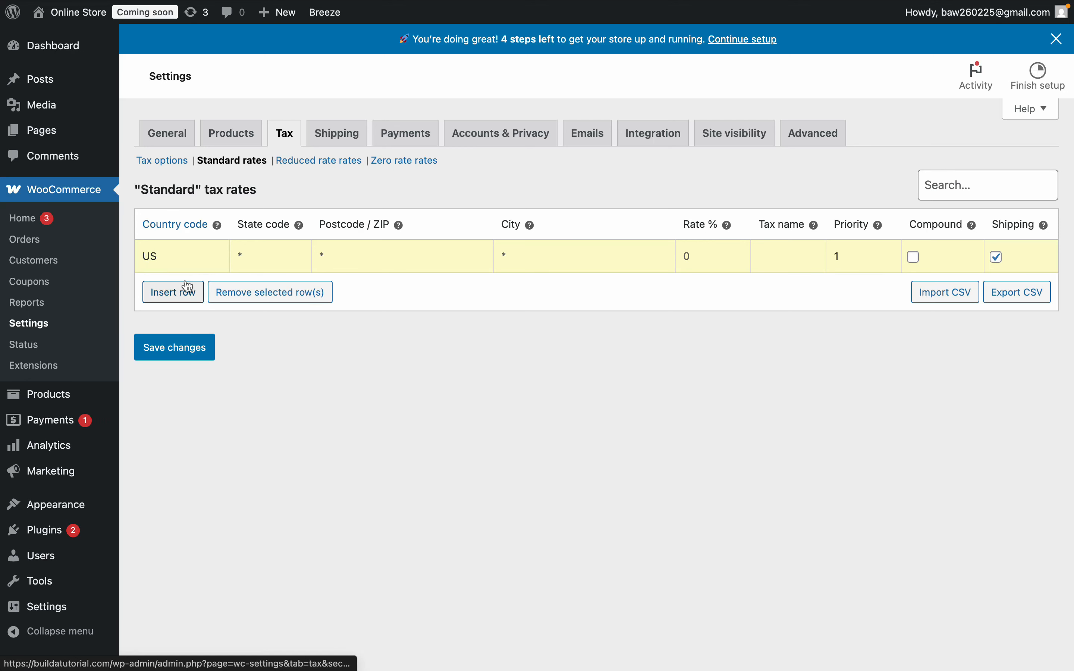
- Set the row's rate to 6 and tax name to "All other States Sales Tax", then save the changes
{"action": "left_click", "coordinate": [698, 261]}
{"action": "type", "text": "6"}
{"action": "left_click", "coordinate": [785, 258]}
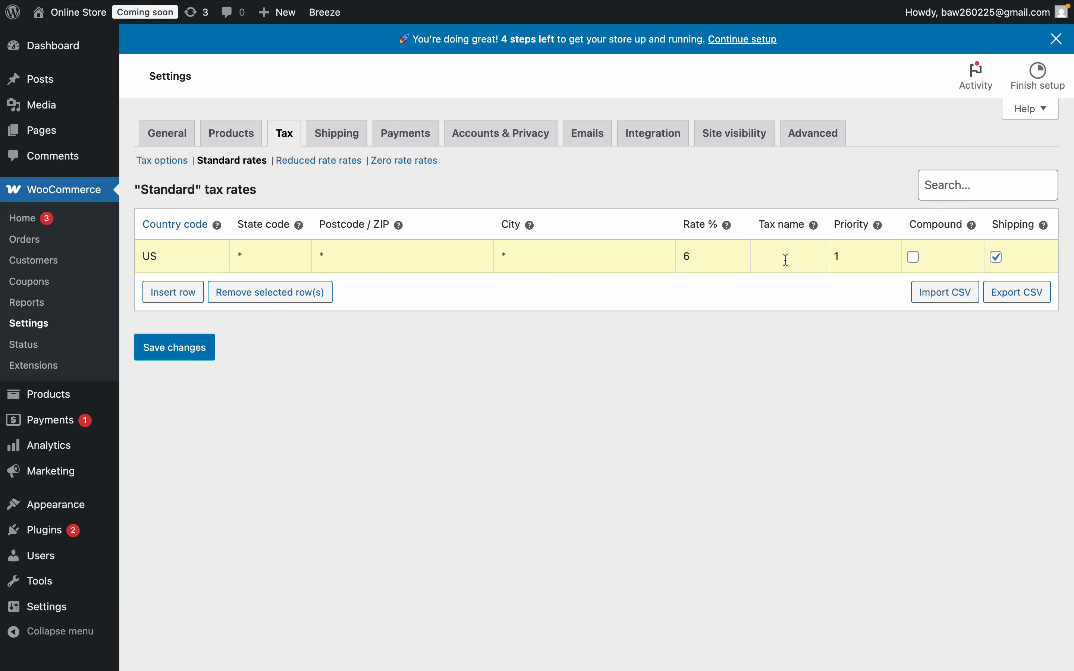
{"action": "type", "text": "All other "}
{"action": "type", "text": "States Sales"}
{"action": "type", "text": " Tax"}
{"action": "left_click", "coordinate": [858, 259]}
{"action": "left_click", "coordinate": [173, 350]}
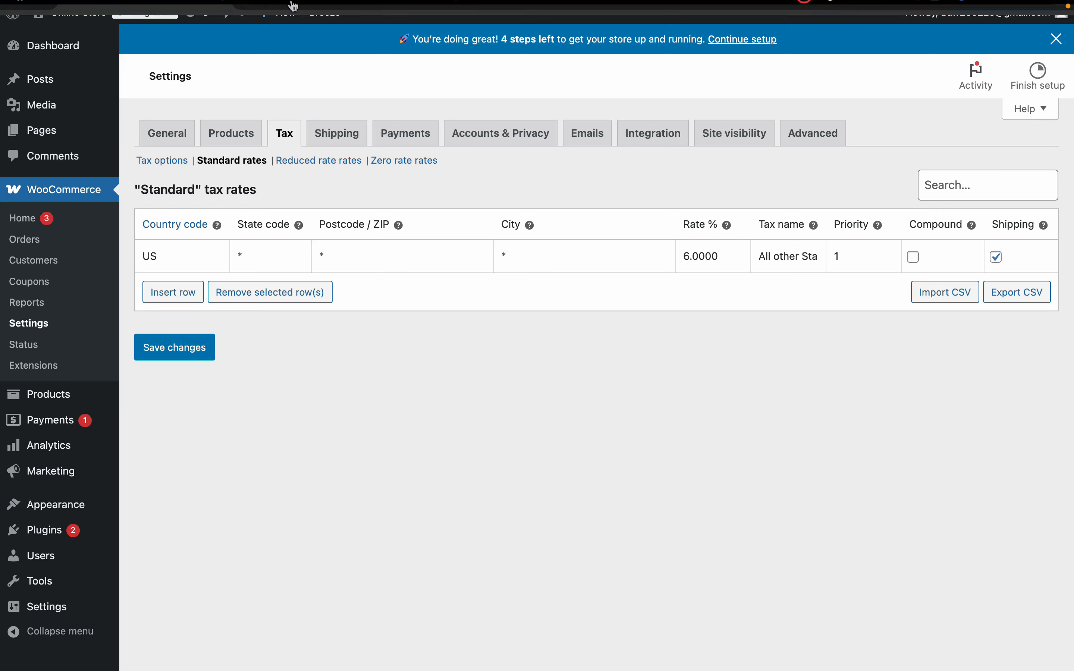
- Reload the cart page in the other tab to check the applied sales tax
{"action": "left_click", "coordinate": [477, 33]}
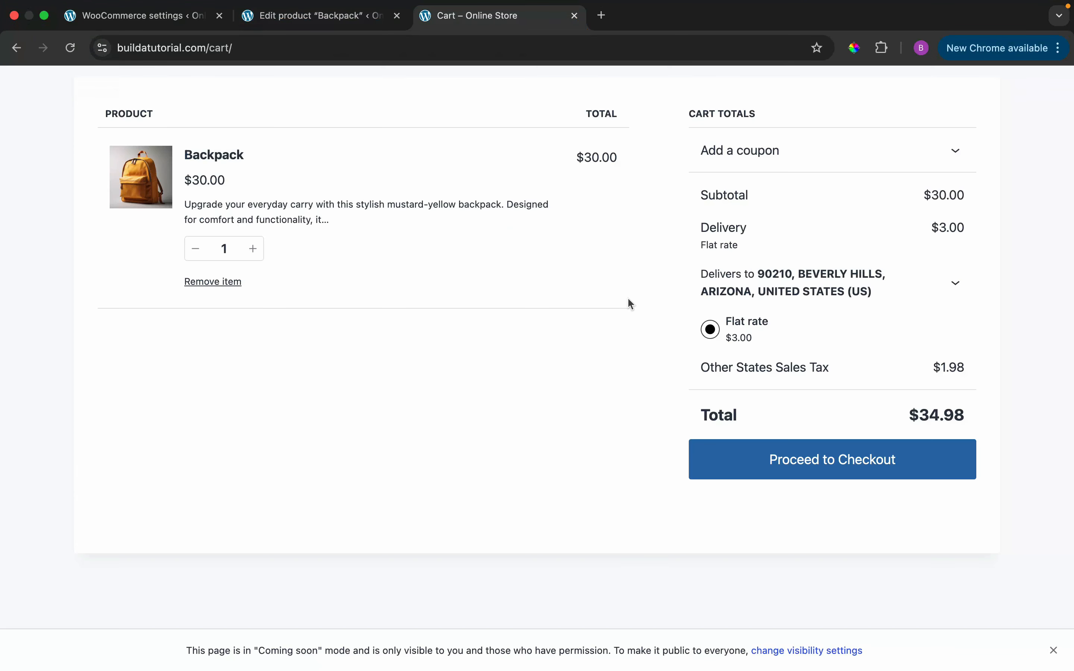
{"action": "left_click", "coordinate": [70, 66]}
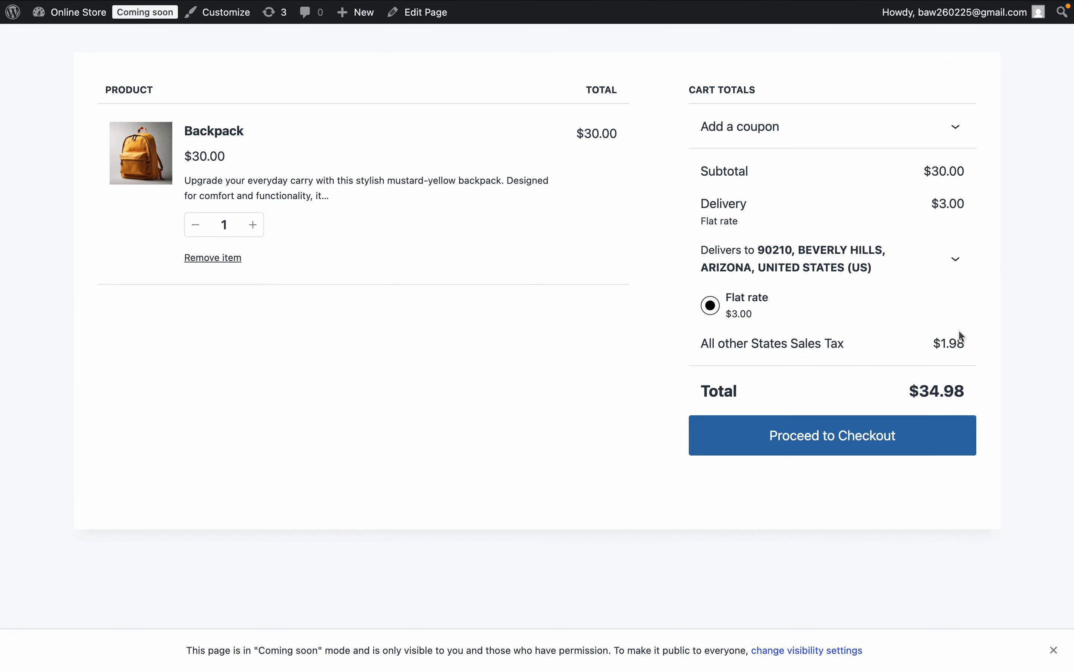
{"action": "left_click", "coordinate": [153, 33]}
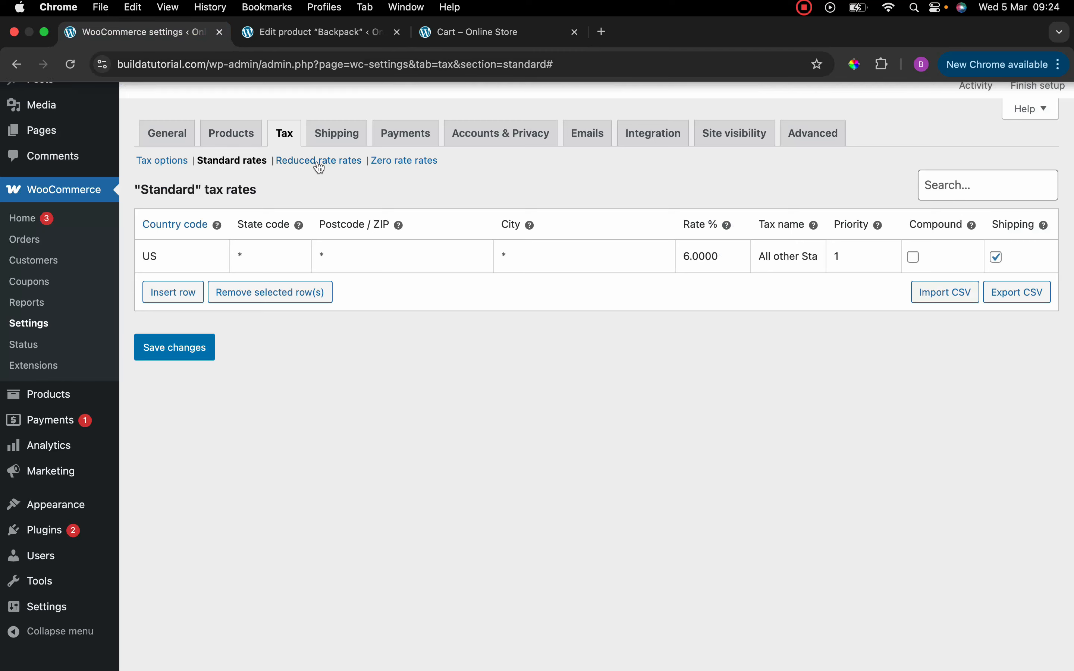
- Insert a second standard rate row with country code US and state code CA
{"action": "left_click", "coordinate": [173, 292]}
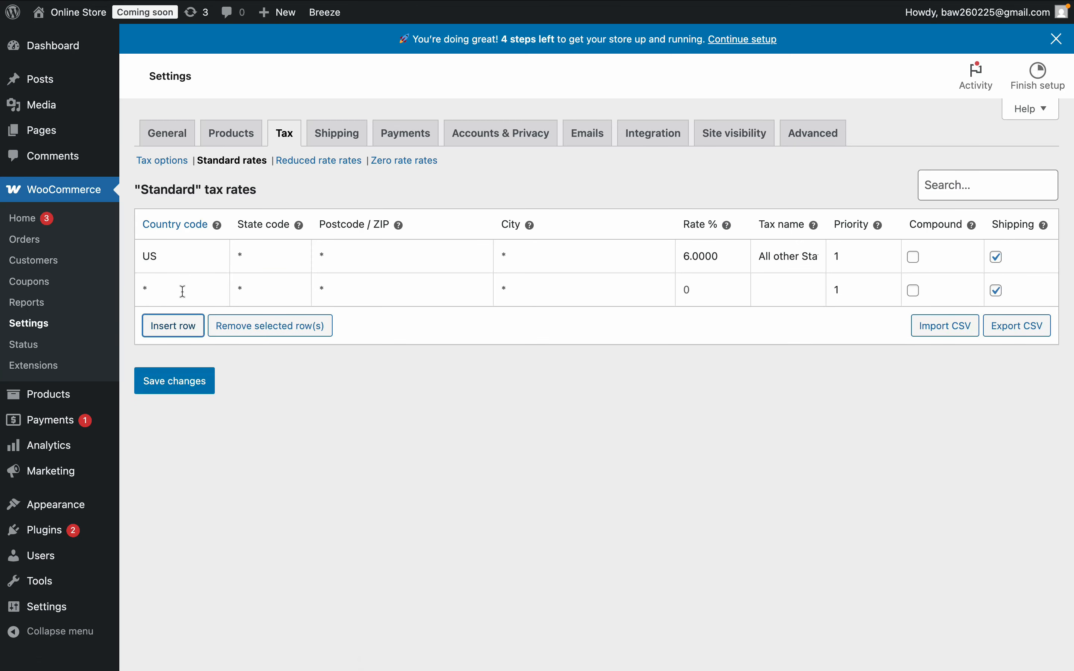
{"action": "left_click", "coordinate": [167, 289]}
{"action": "type", "text": "US"}
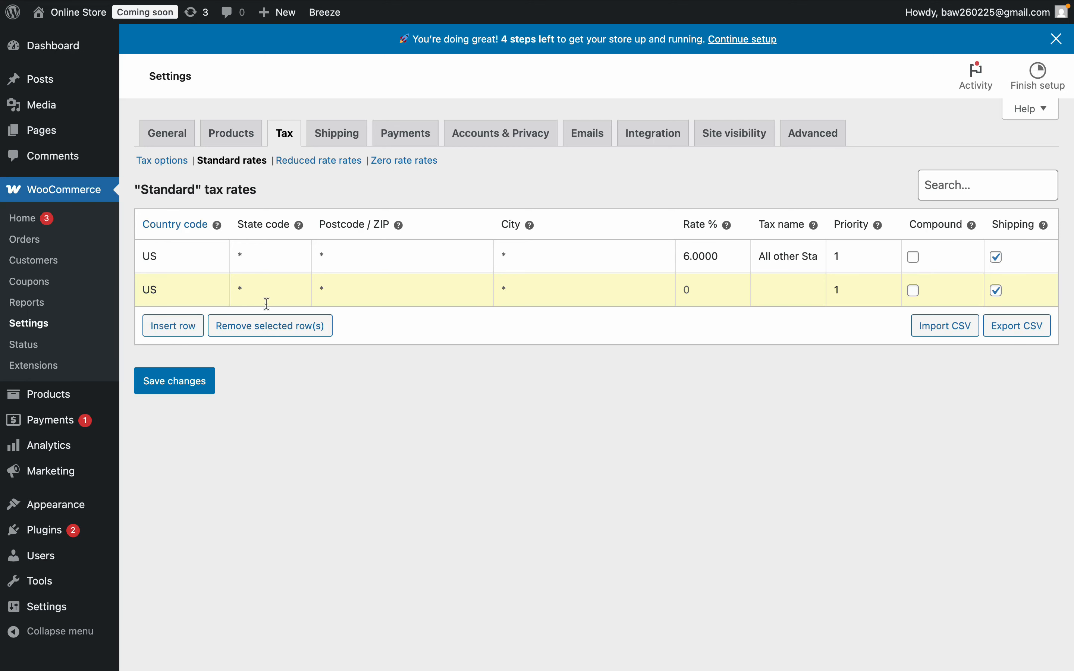
{"action": "type", "text": "CA"}
- Set the CA row's rate to 7 and tax name to "CA Sales Tax", then save the changes
{"action": "left_click", "coordinate": [701, 295]}
{"action": "type", "text": "7"}
{"action": "left_click", "coordinate": [784, 295]}
{"action": "type", "text": "Sales Tax"}
{"action": "triple_click", "coordinate": [759, 287]}
{"action": "left_click", "coordinate": [760, 287]}
{"action": "type", "text": "CA"}
{"action": "left_click", "coordinate": [854, 290]}
{"action": "left_click", "coordinate": [206, 380]}
- Change the cart's delivery state to California and update the delivery options
{"action": "mouse_move", "coordinate": [291, 6]}
{"action": "left_click", "coordinate": [443, 24]}
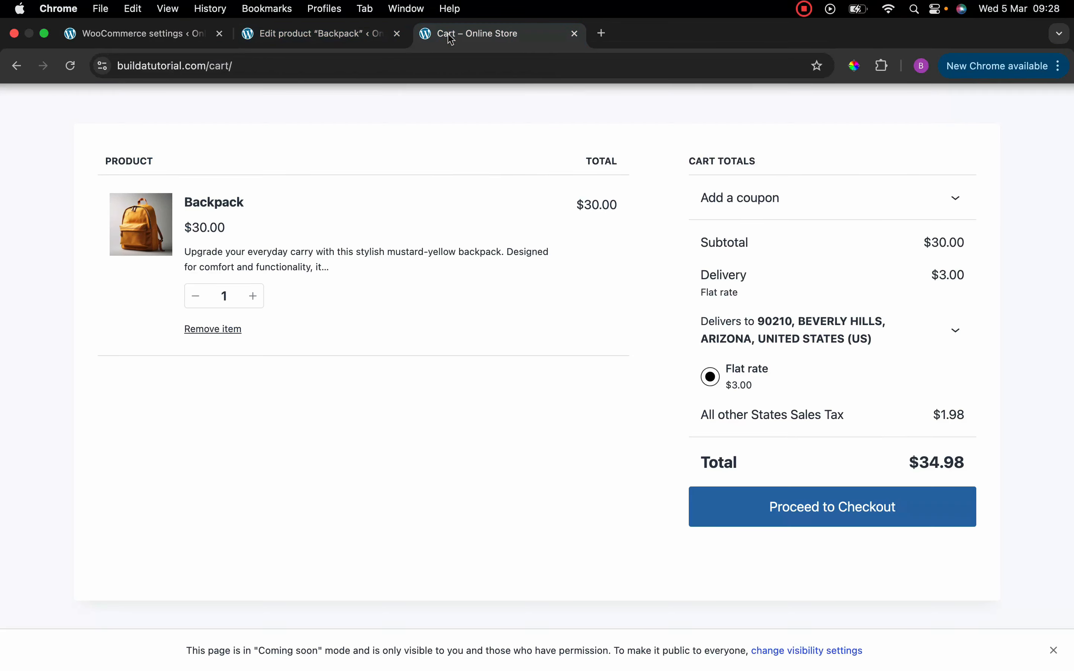
{"action": "left_click", "coordinate": [959, 332]}
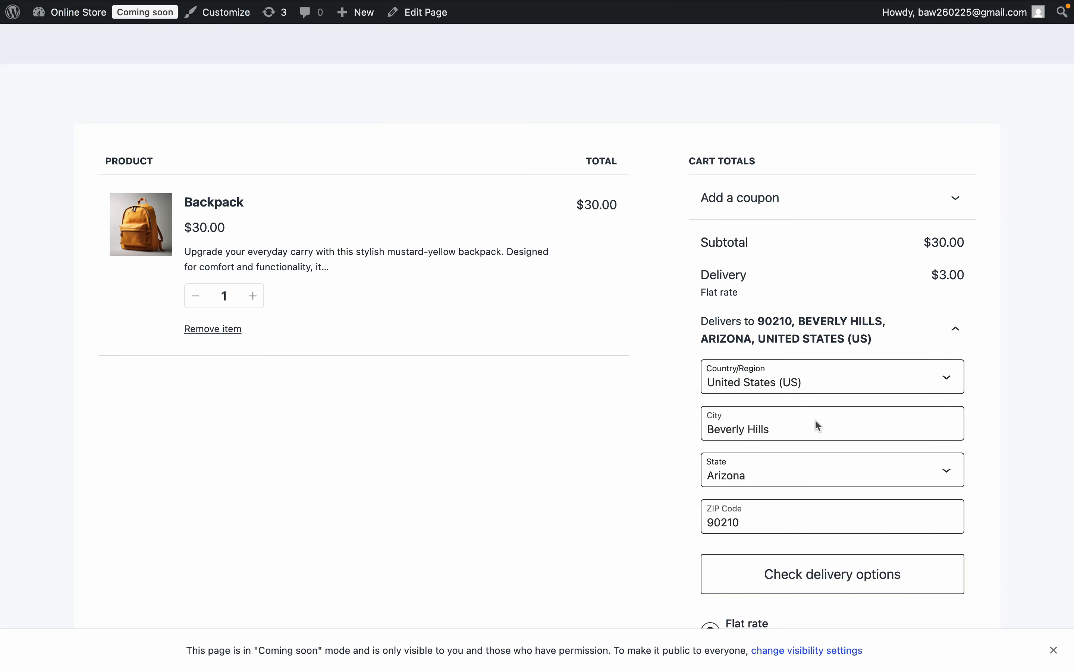
{"action": "left_click", "coordinate": [951, 462]}
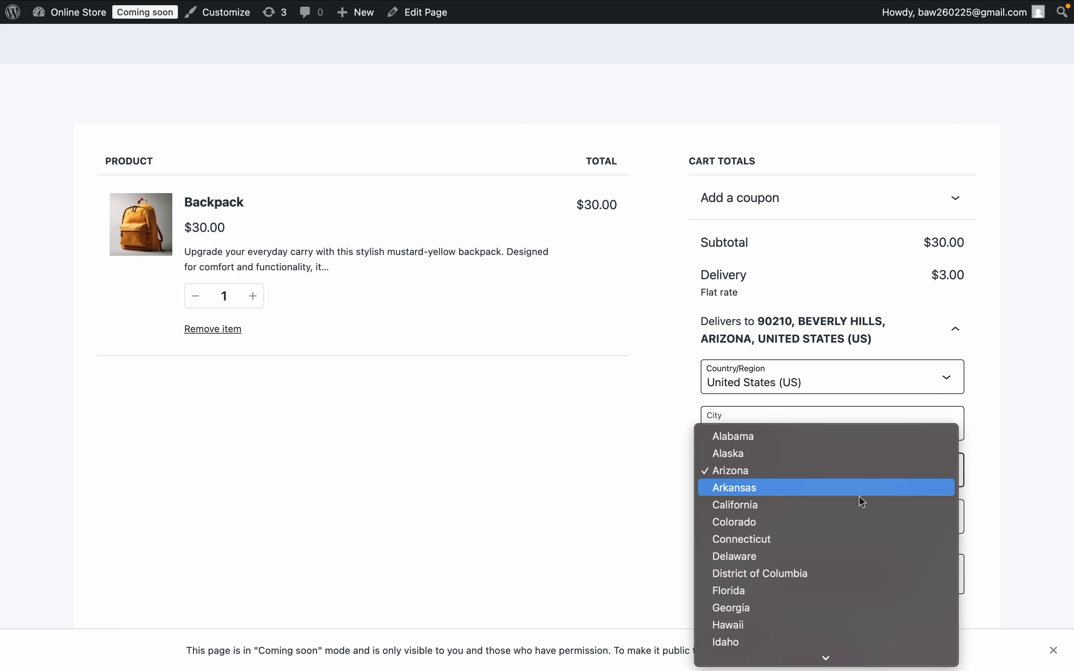
{"action": "left_click", "coordinate": [848, 508]}
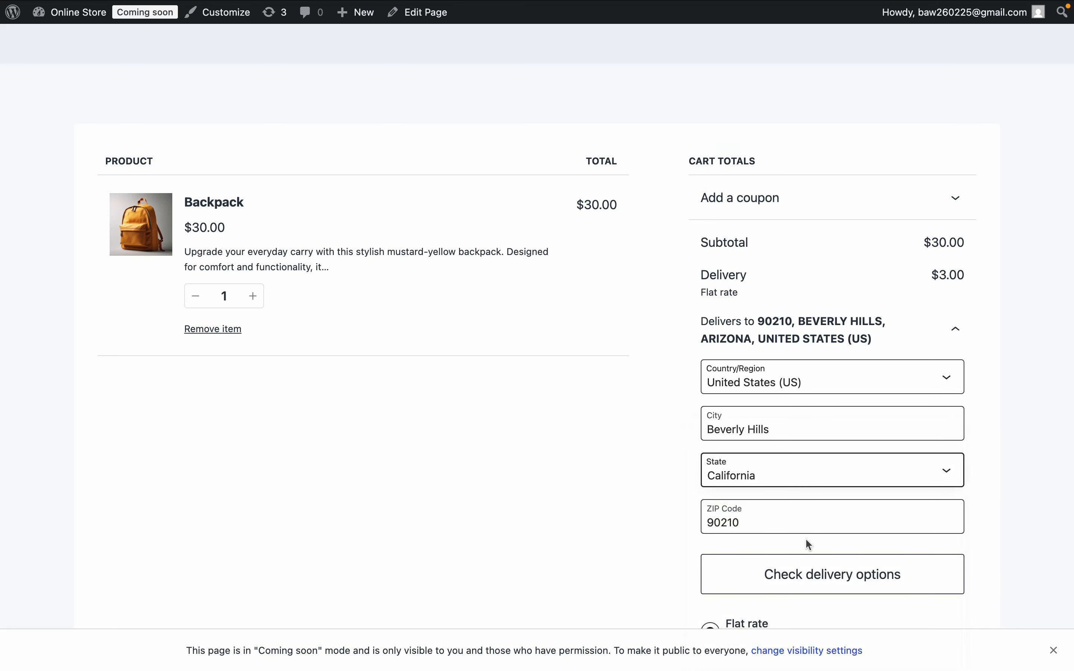
{"action": "scroll", "coordinate": [805, 539], "scroll_direction": "down", "scroll_amount": 2}
{"action": "left_click", "coordinate": [838, 506]}
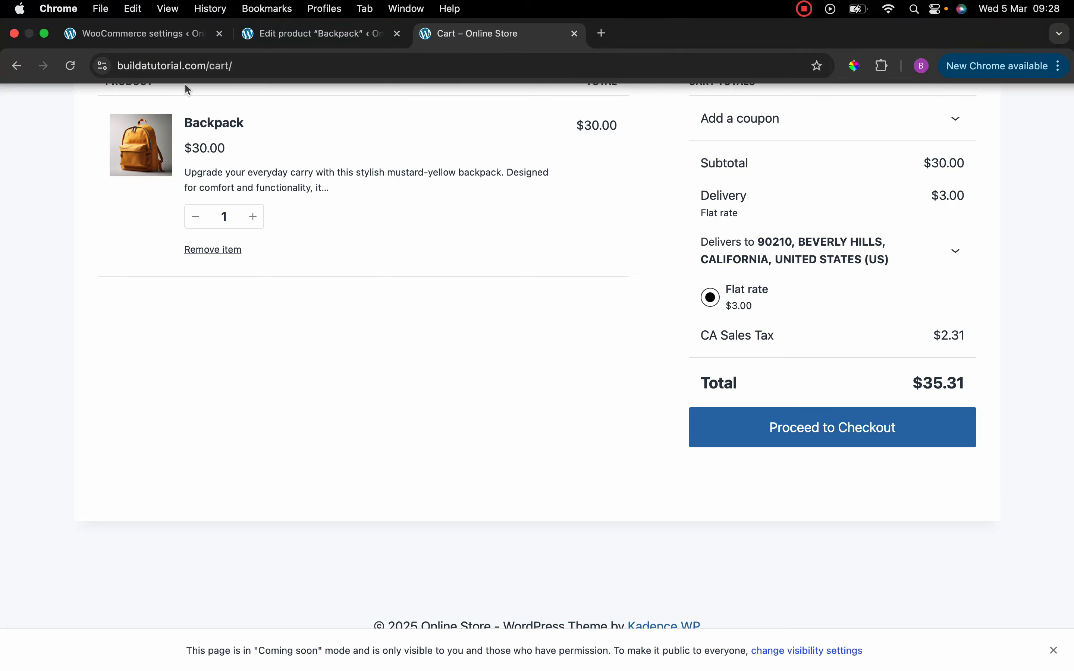
- Insert a third rate row for country US, state CA, postcode 90210* with a rate of 2
{"action": "left_click", "coordinate": [163, 40]}
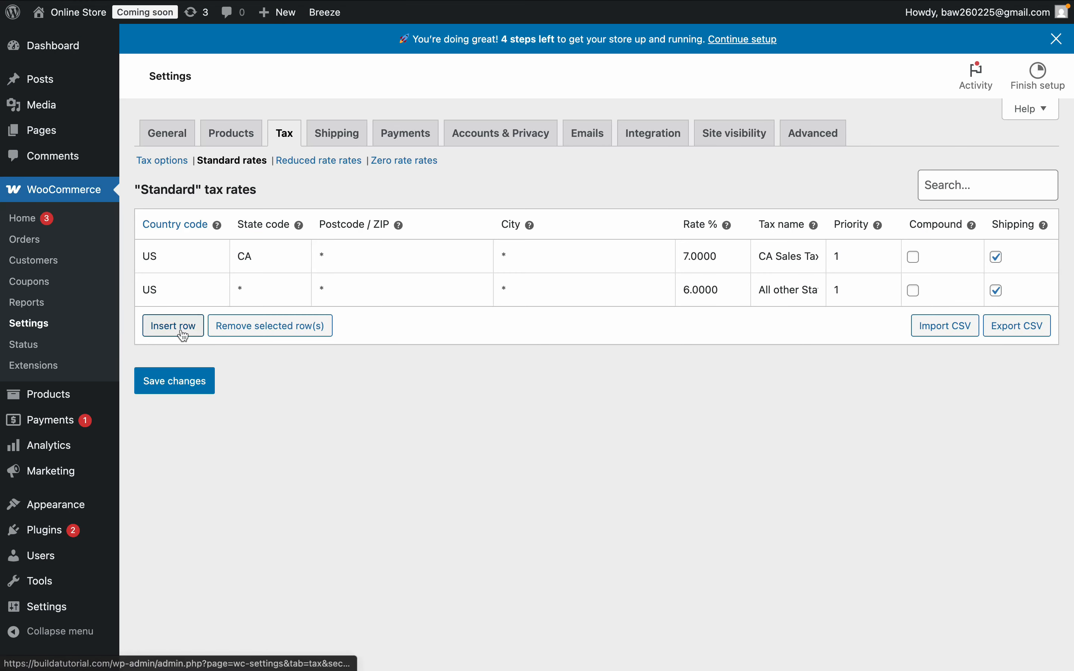
{"action": "left_click", "coordinate": [183, 335]}
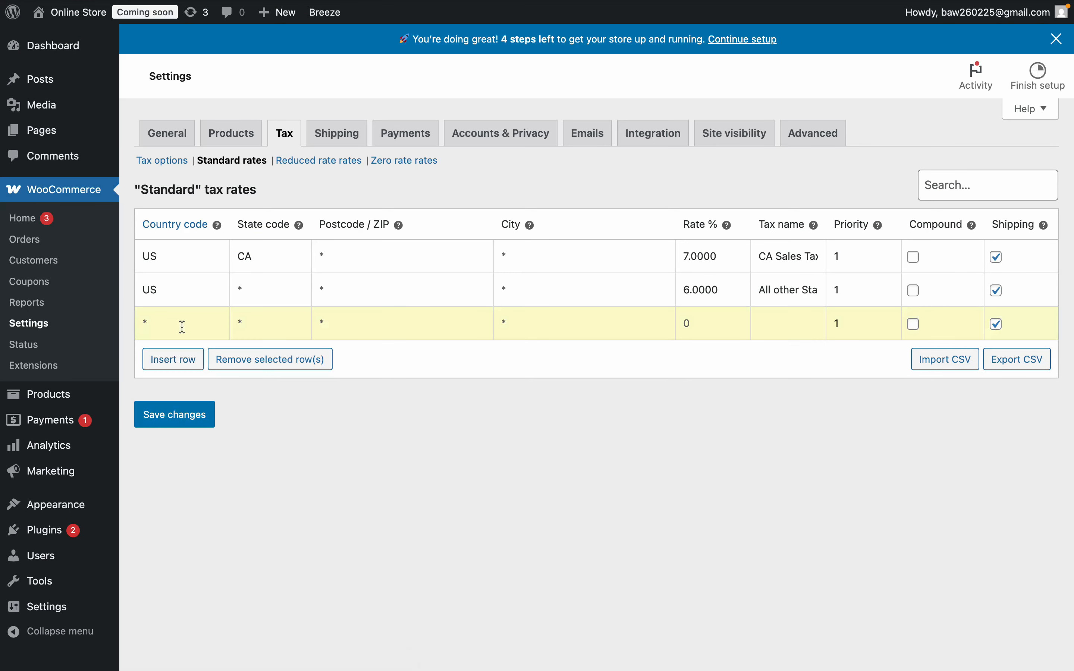
{"action": "type", "text": "US"}
{"action": "key", "text": "Tab"}
{"action": "type", "text": "CA"}
{"action": "key", "text": "Tab"}
{"action": "type", "text": "902"}
{"action": "type", "text": "10"}
{"action": "type", "text": "*"}
{"action": "type", "text": "2"}
- Name the new rate "BH Sales Tax", set its priority to 2, and save the changes
{"action": "left_click", "coordinate": [777, 329]}
{"action": "type", "text": "BH Sales Tax"}
{"action": "left_click", "coordinate": [855, 325]}
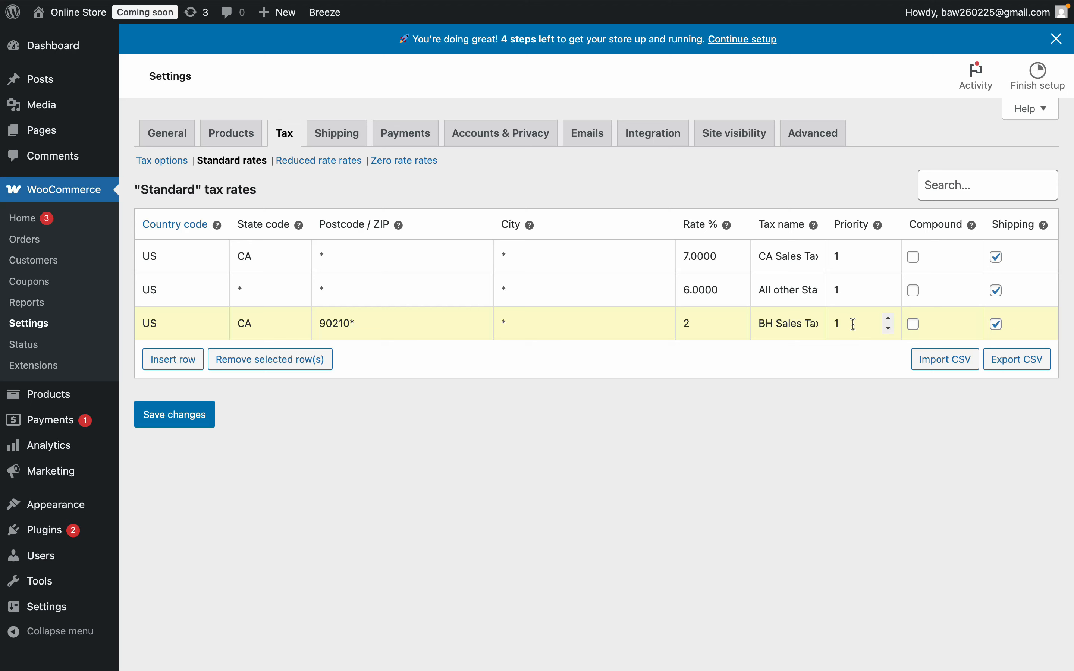
{"action": "key", "text": "BackSpace"}
{"action": "type", "text": "2"}
{"action": "left_click", "coordinate": [171, 419]}
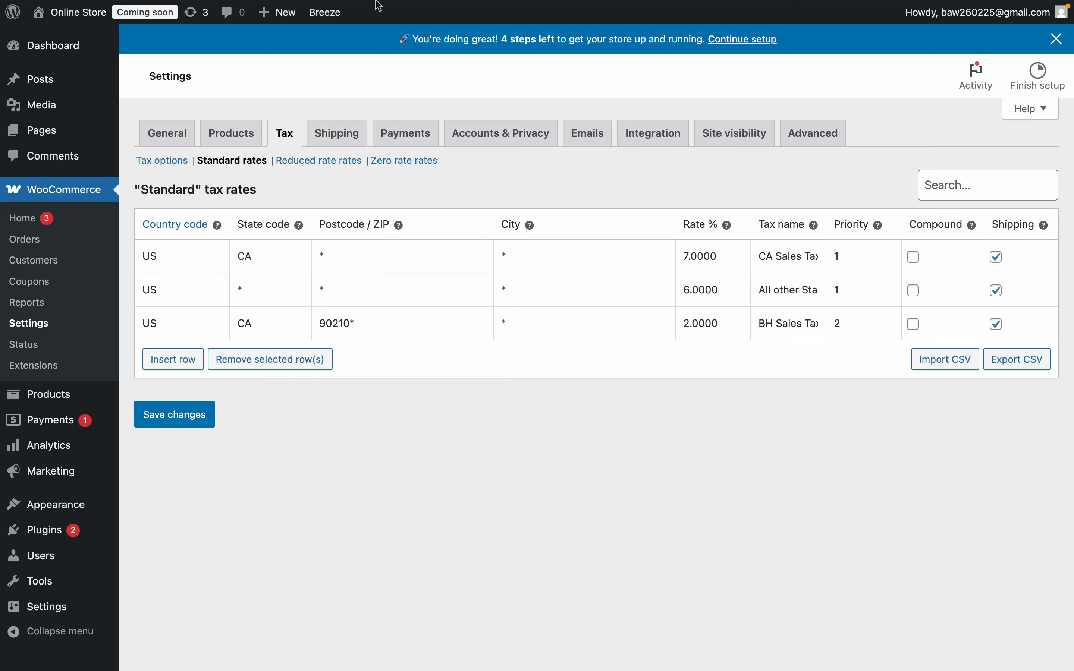
- Reload the cart page to check the sales taxes now applied
{"action": "mouse_move", "coordinate": [378, 5]}
{"action": "left_click", "coordinate": [483, 33]}
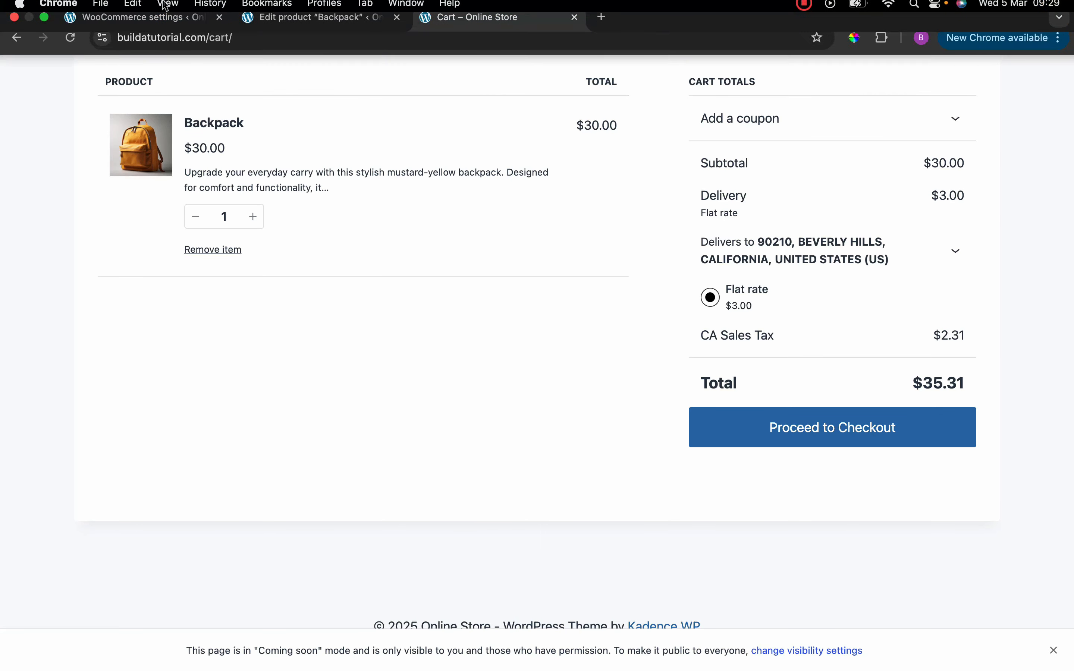
{"action": "left_click", "coordinate": [71, 66]}
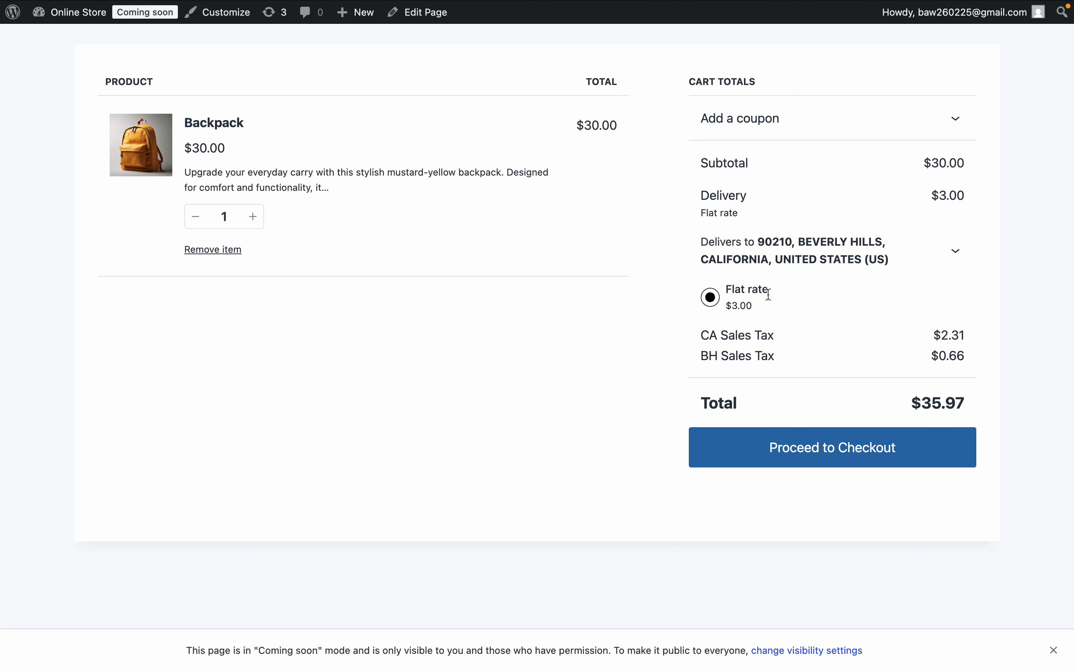
- Examine the priority values of the three standard tax rate rows
{"action": "left_click", "coordinate": [156, 35]}
{"action": "left_click", "coordinate": [271, 256]}
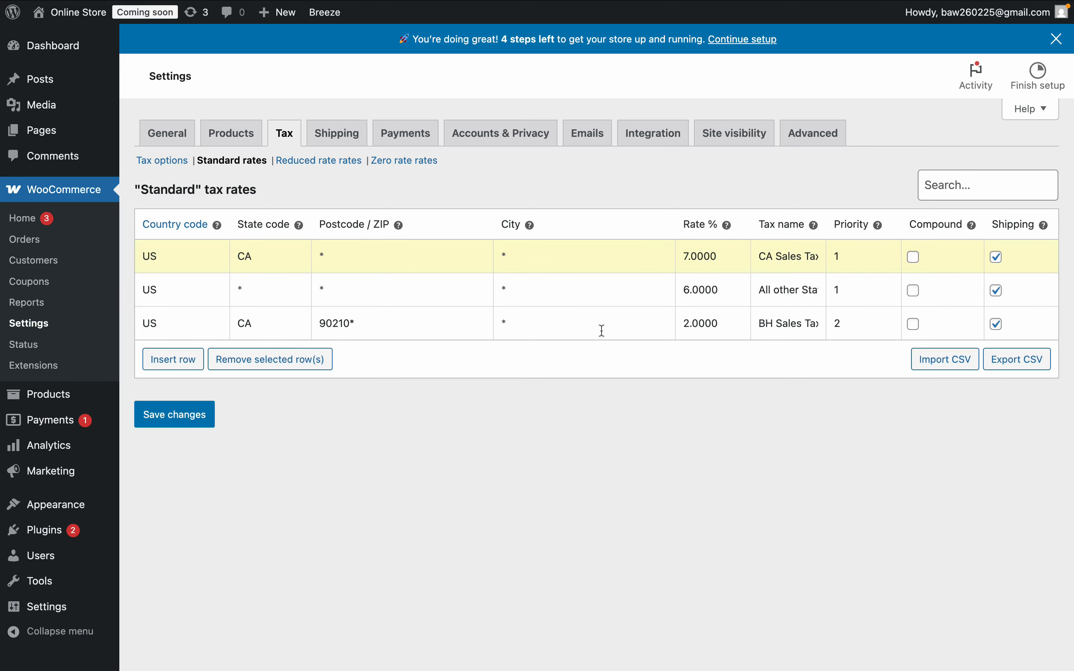
{"action": "left_click", "coordinate": [852, 328]}
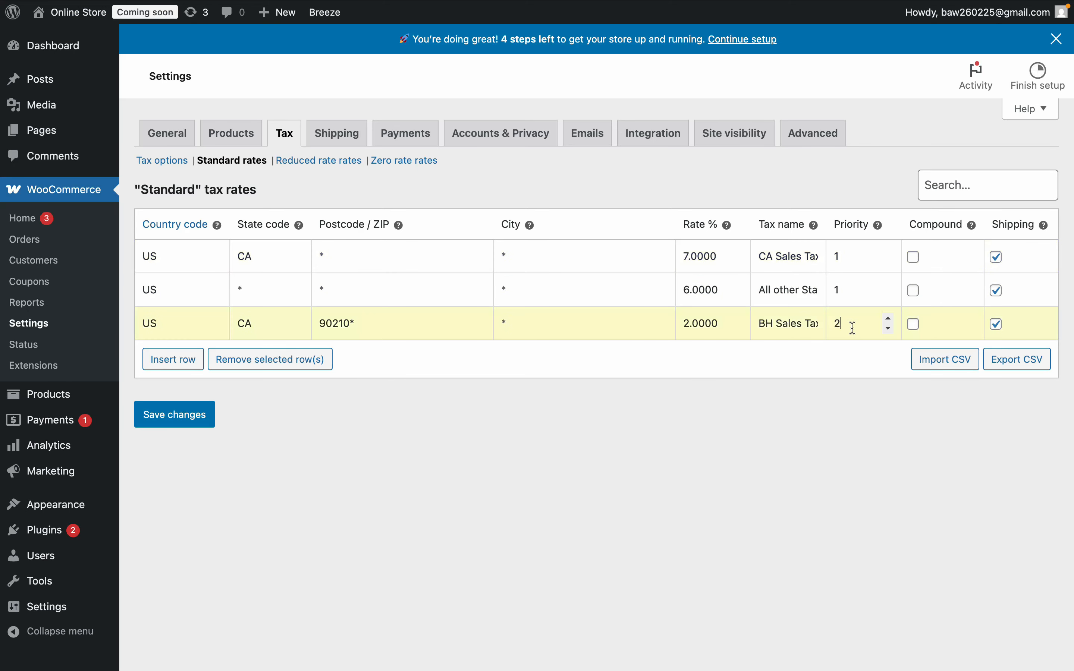
{"action": "left_click", "coordinate": [849, 290]}
{"action": "left_click", "coordinate": [857, 322]}
{"action": "left_click", "coordinate": [851, 298]}
{"action": "left_click", "coordinate": [850, 256]}
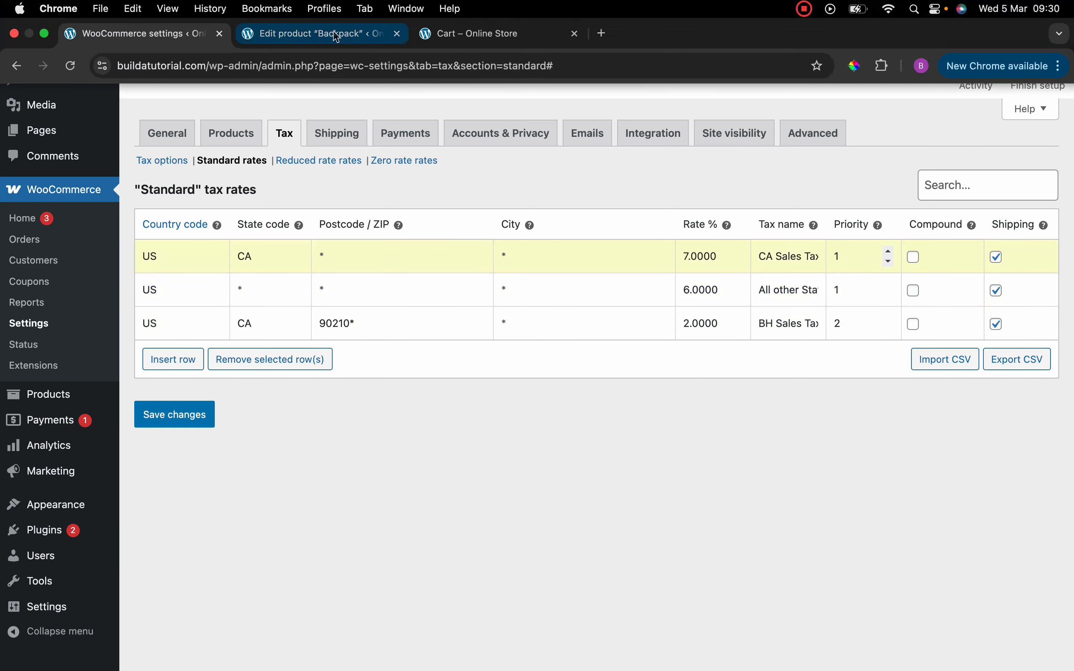
- Mark the BH Sales Tax rate as compound and save the tax rate changes
{"action": "left_click", "coordinate": [444, 8]}
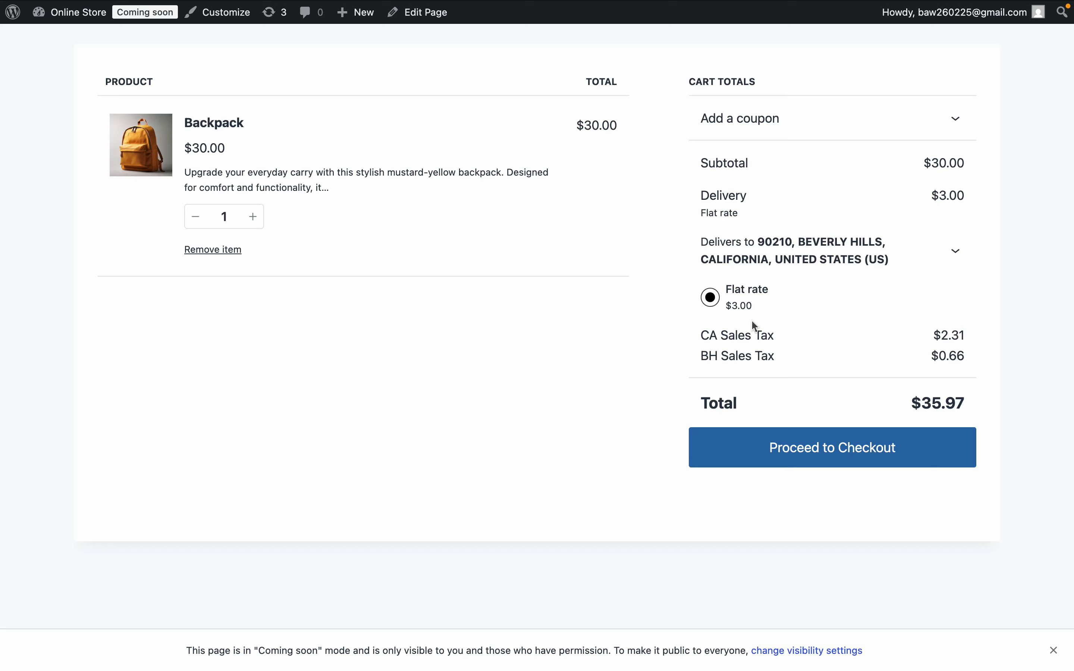
{"action": "left_click", "coordinate": [177, 31]}
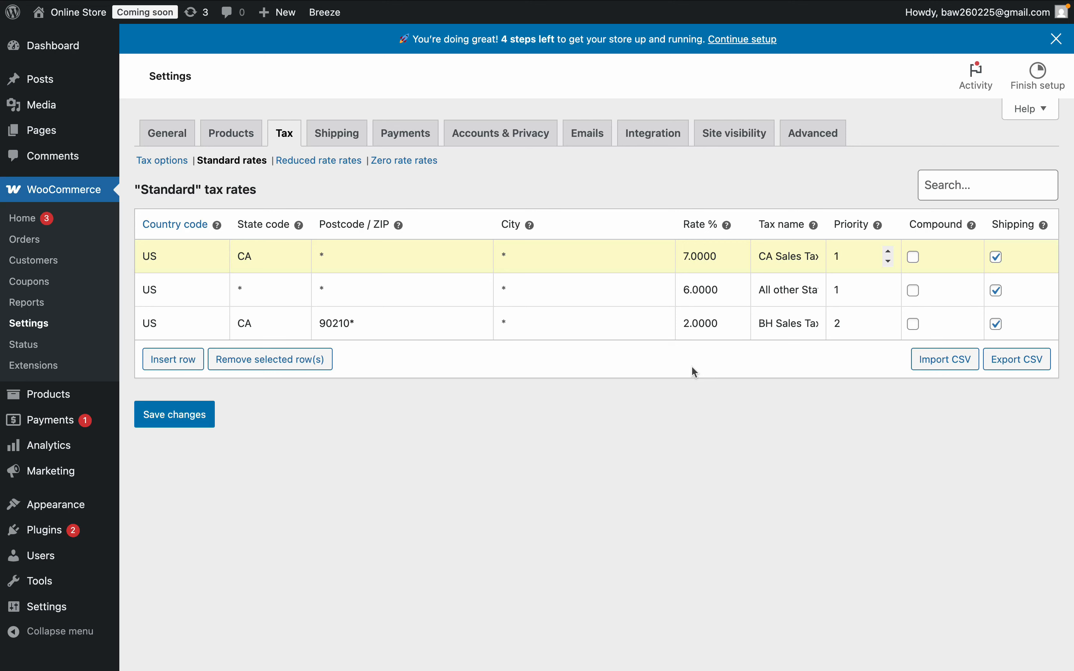
{"action": "left_click", "coordinate": [915, 329]}
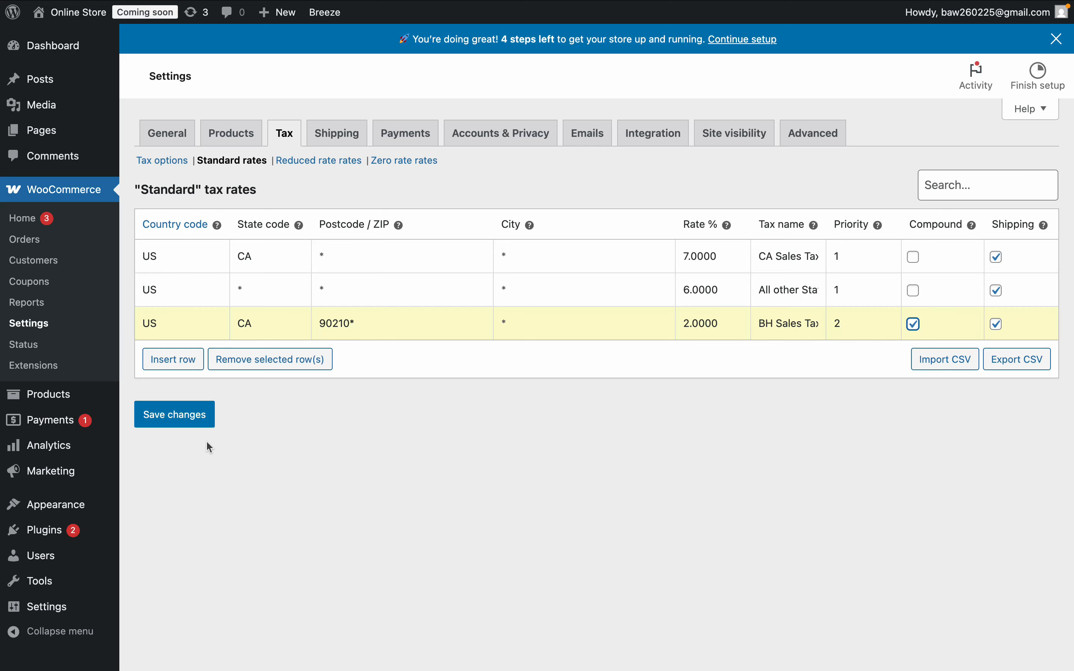
{"action": "left_click", "coordinate": [185, 417]}
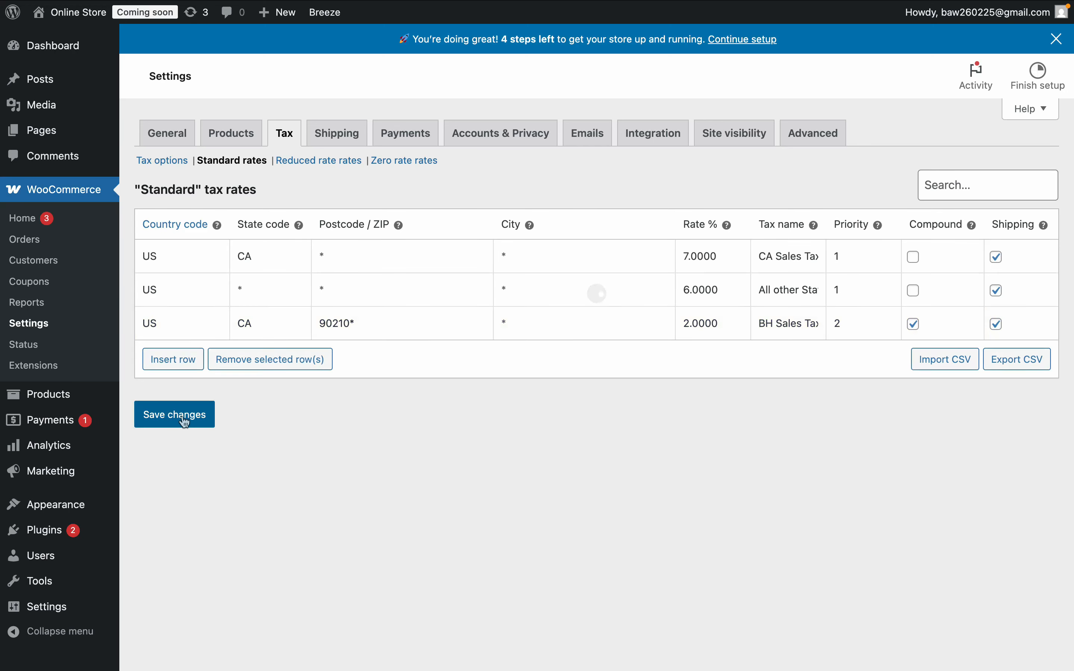
- Reload the cart page to compare the CA Sales Tax and BH Sales Tax amounts
{"action": "left_click", "coordinate": [467, 33]}
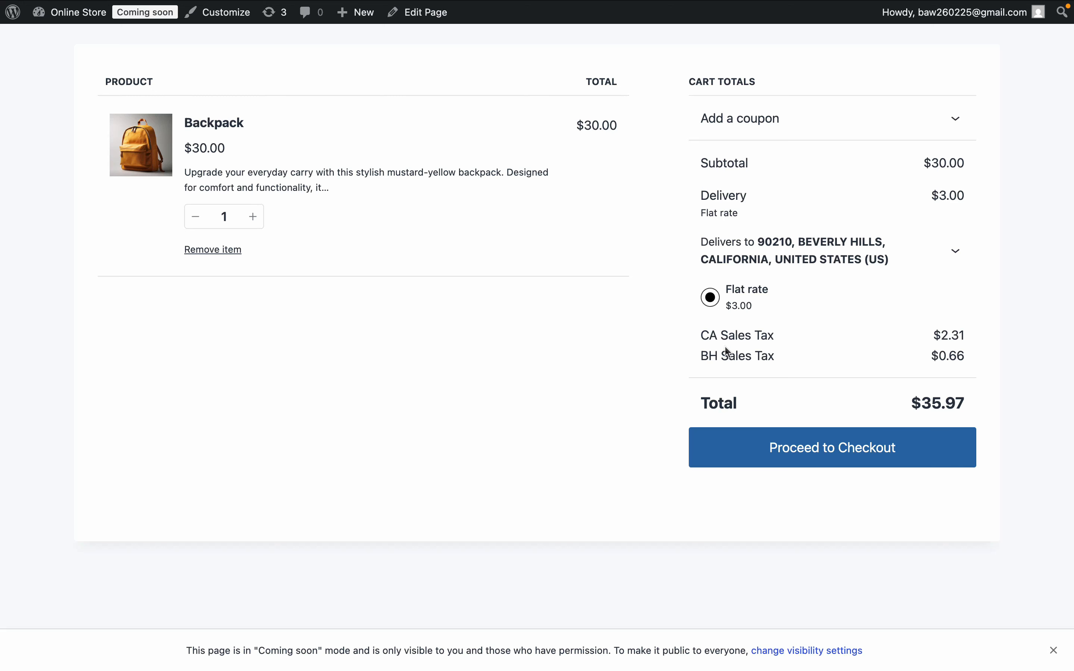
{"action": "left_click_drag", "start_coordinate": [700, 336], "coordinate": [801, 331]}
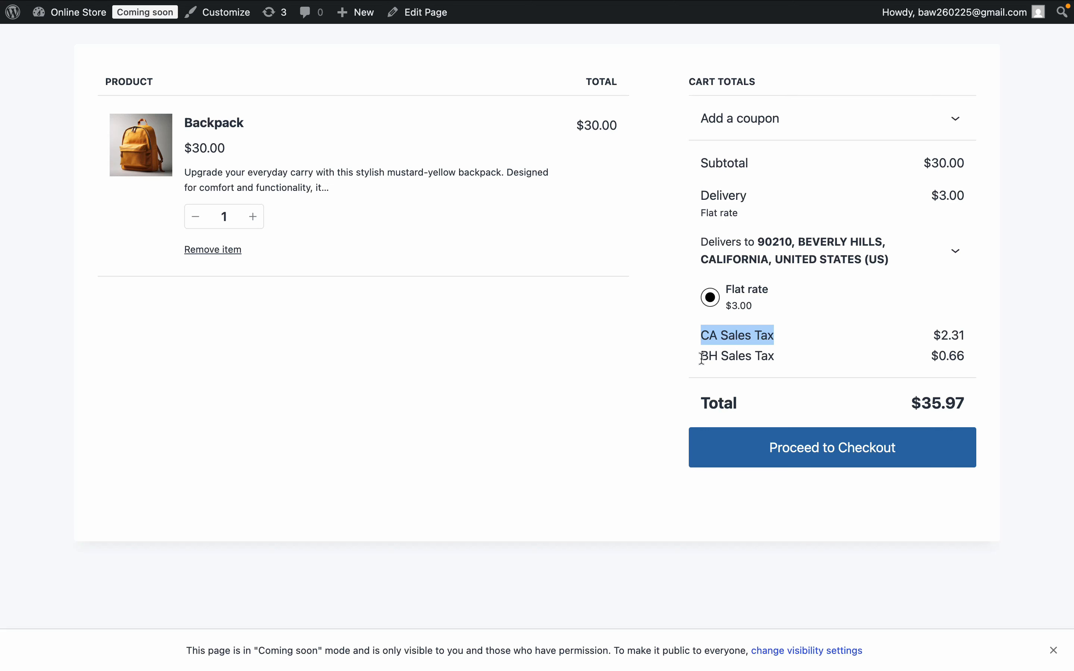
{"action": "left_click_drag", "start_coordinate": [702, 358], "coordinate": [798, 366]}
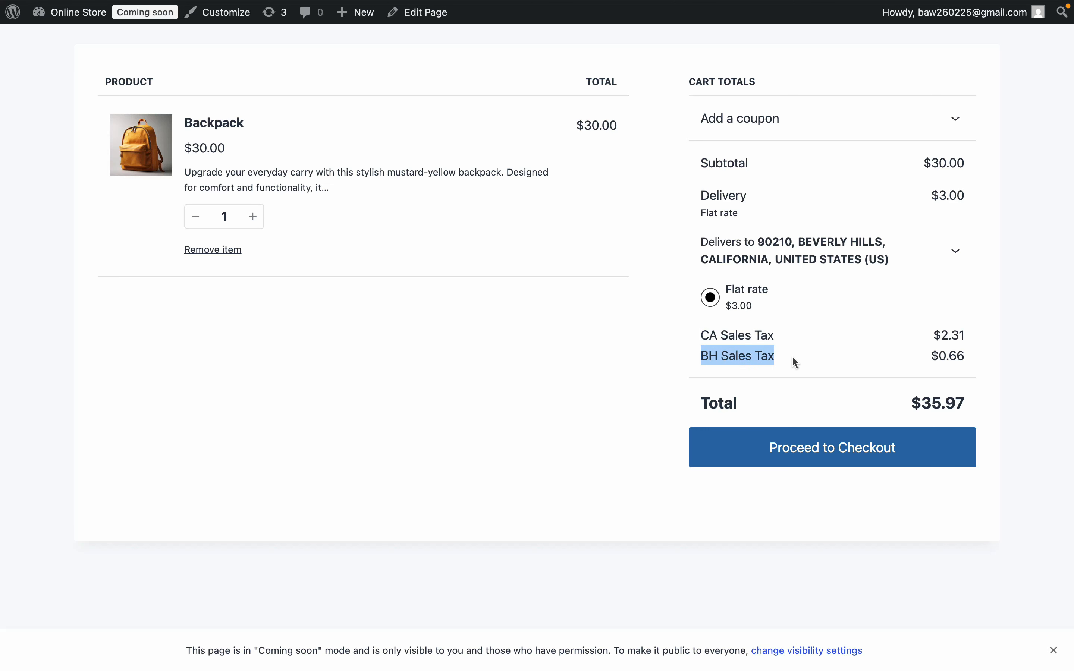
{"action": "left_click", "coordinate": [70, 66]}
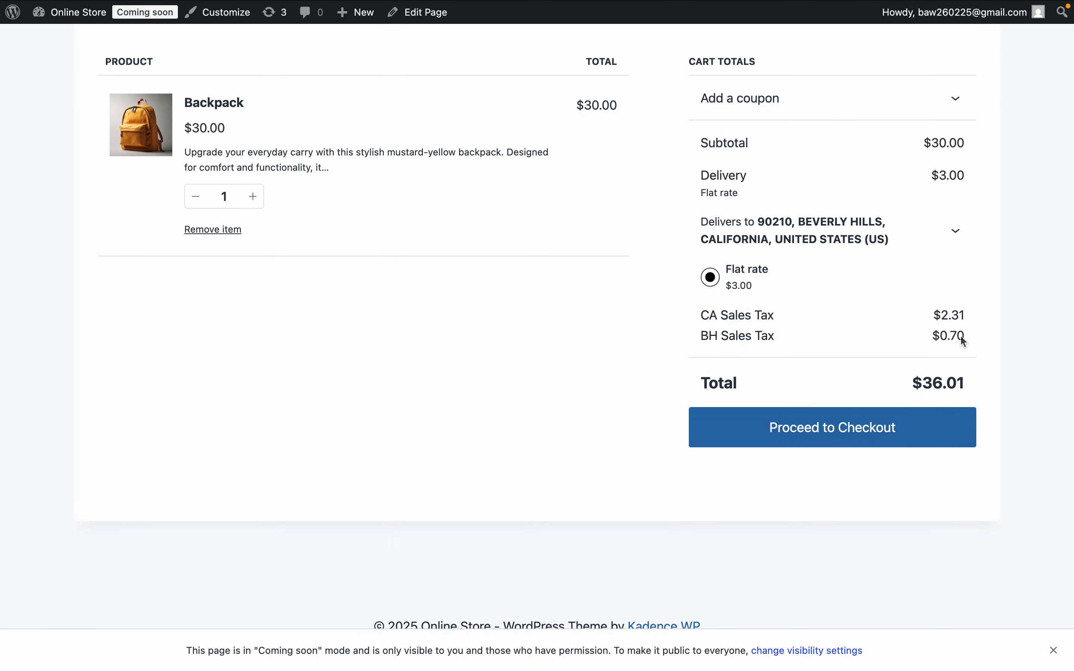
- Clear the compound option on the BH Sales Tax rate and save the changes
{"action": "left_click", "coordinate": [133, 35]}
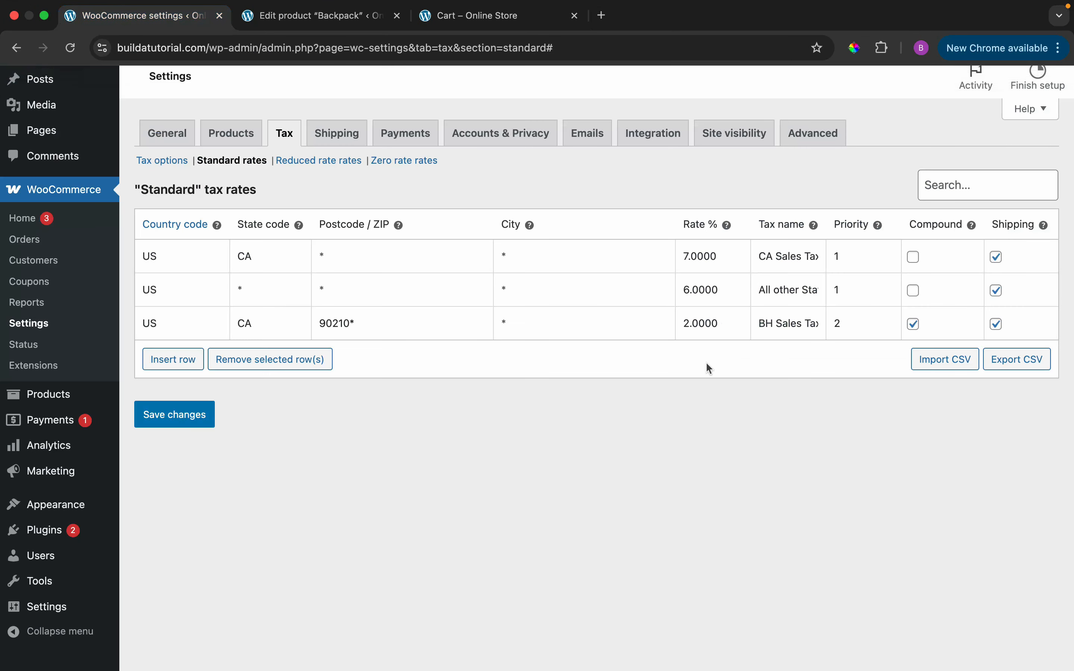
{"action": "left_click", "coordinate": [915, 325]}
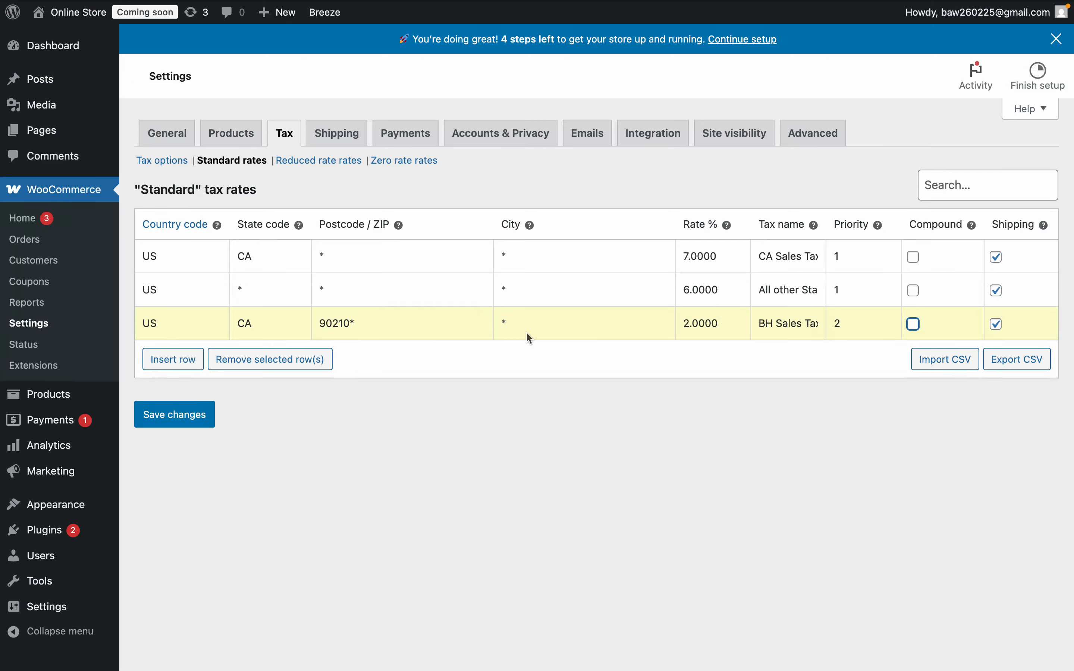
{"action": "left_click", "coordinate": [187, 419]}
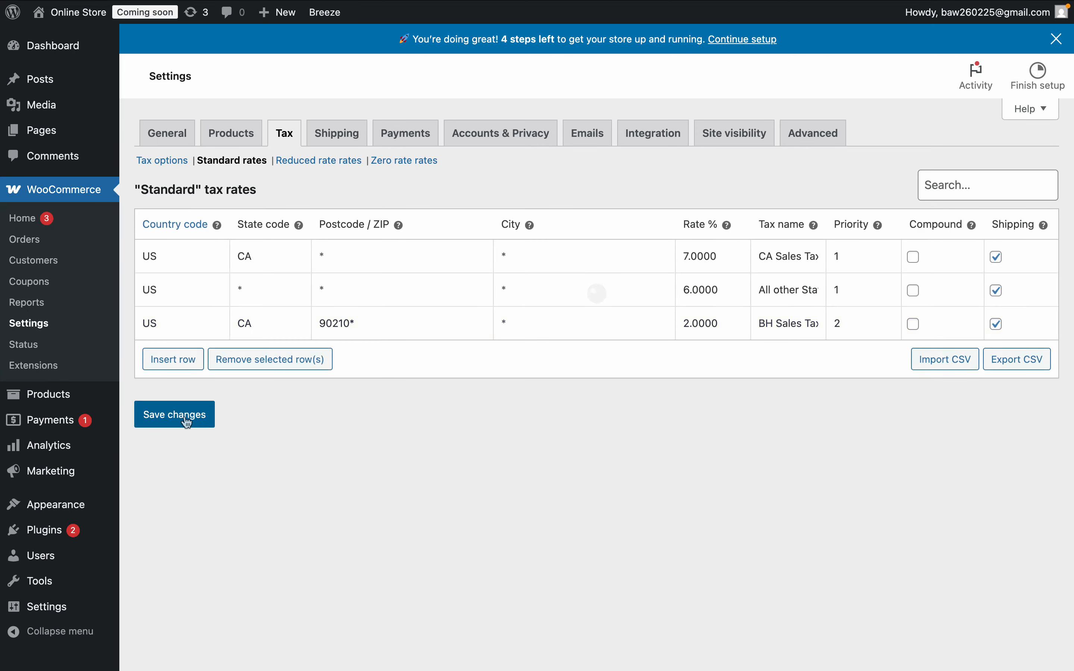